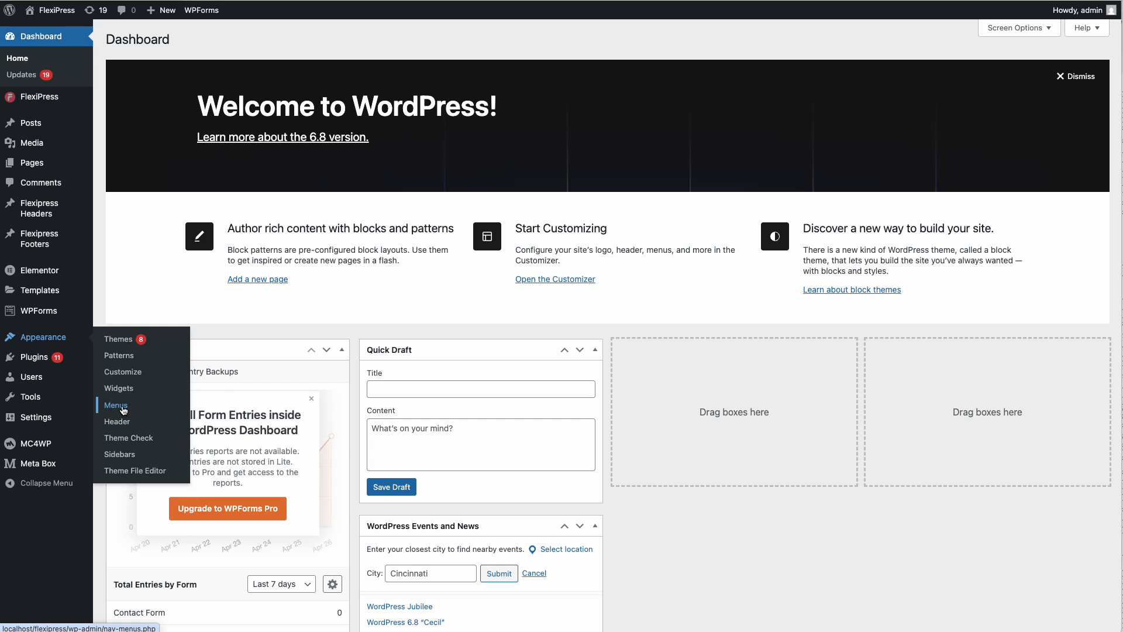
Create a new menu named A Custom Menu and assign it to the Main Navigation display location.
{"action": "left_click", "coordinate": [116, 405]}
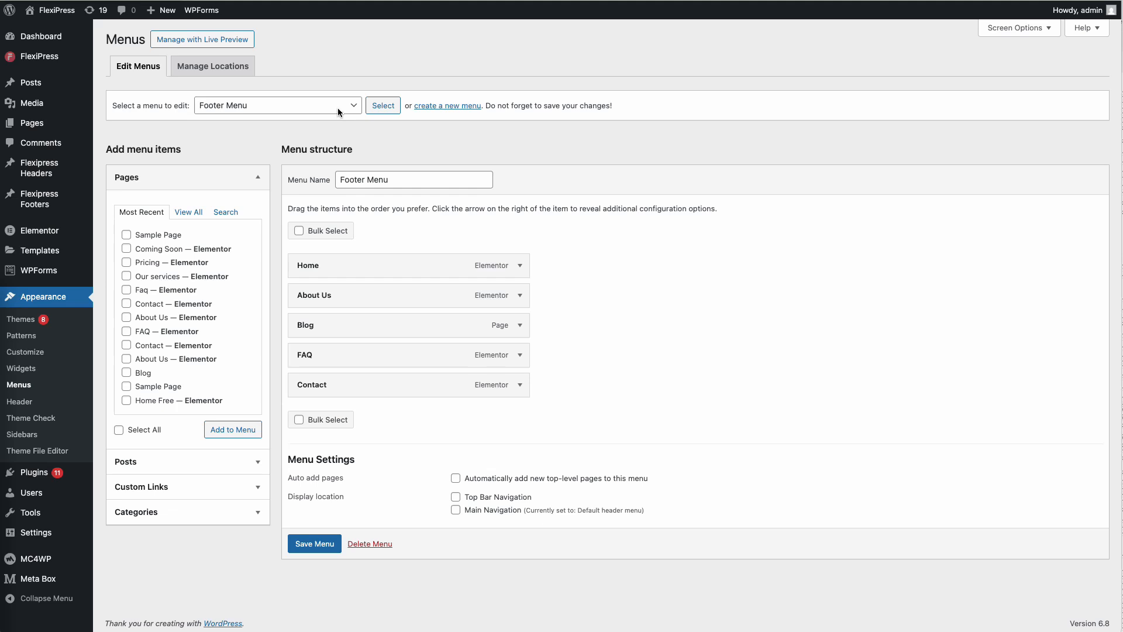
{"action": "left_click", "coordinate": [438, 106]}
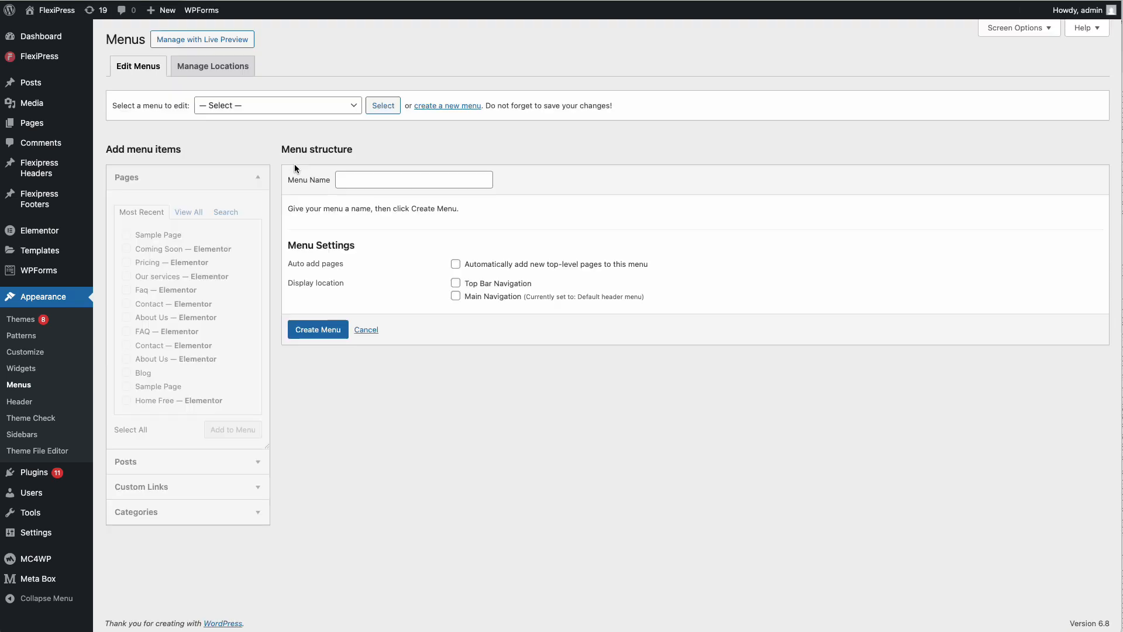
{"action": "left_click", "coordinate": [349, 179]}
{"action": "type", "text": "A Custom Menu"}
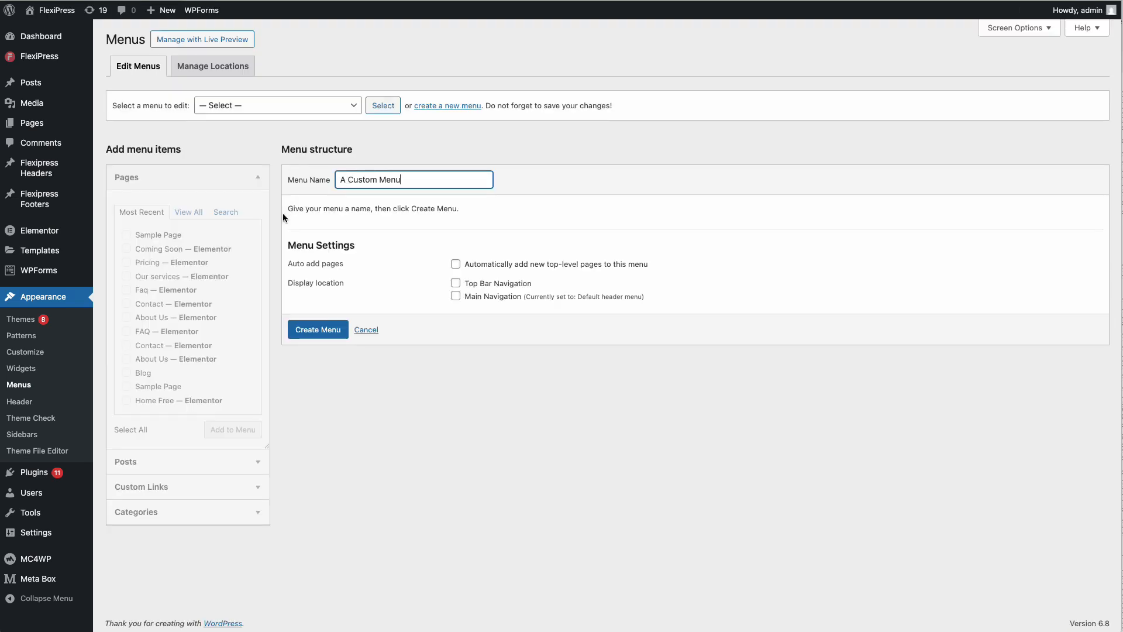
{"action": "left_click", "coordinate": [323, 338]}
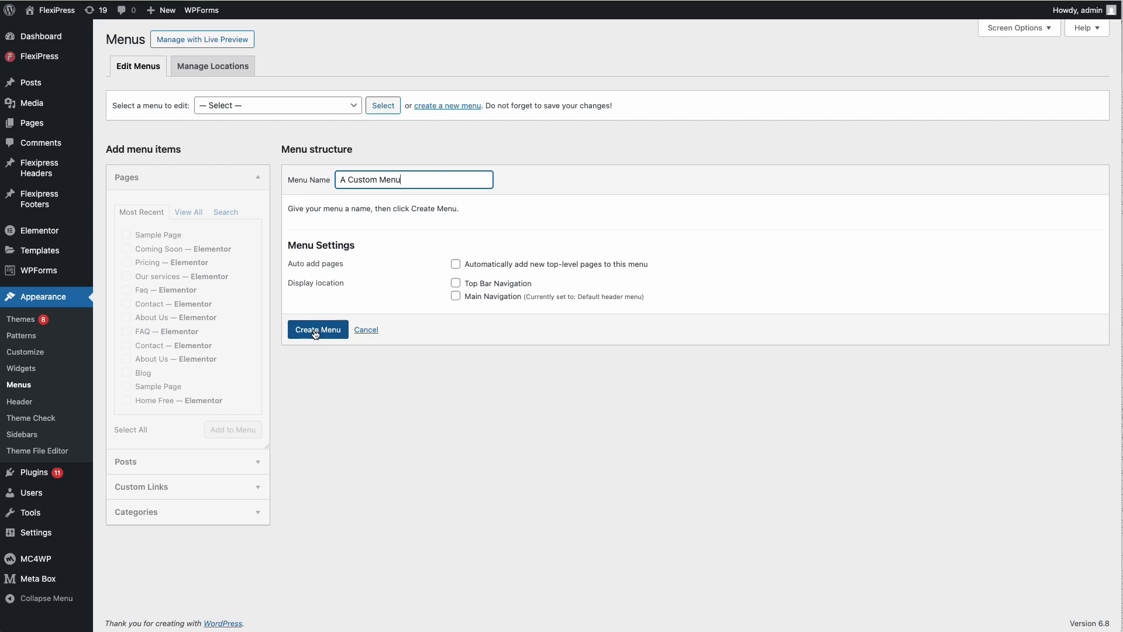
{"action": "left_click", "coordinate": [456, 299]}
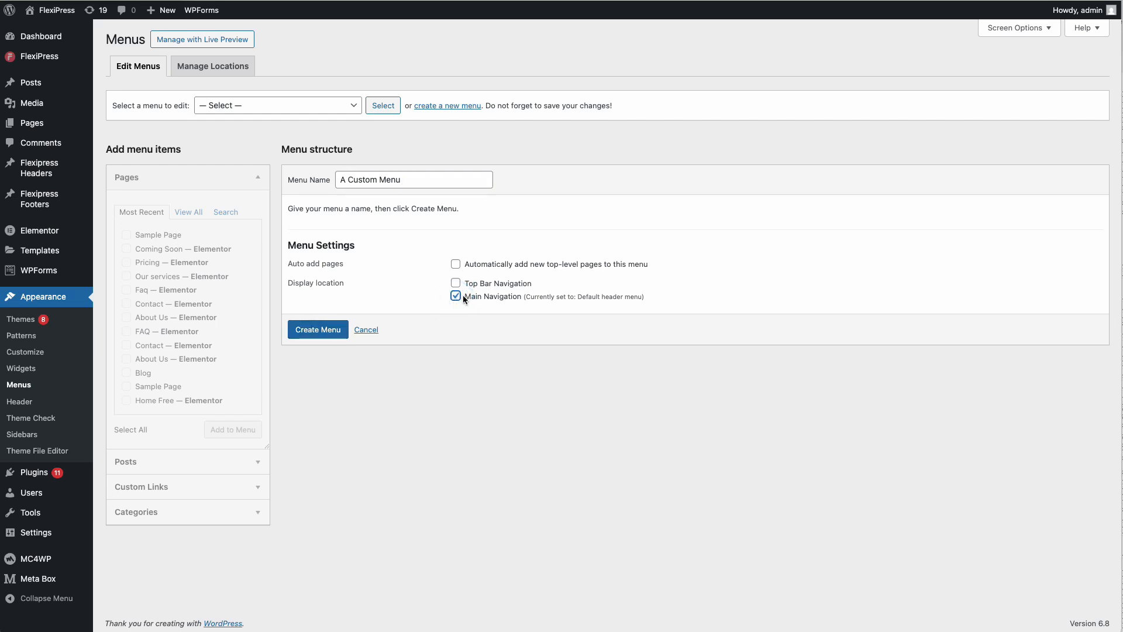
{"action": "left_click", "coordinate": [319, 334]}
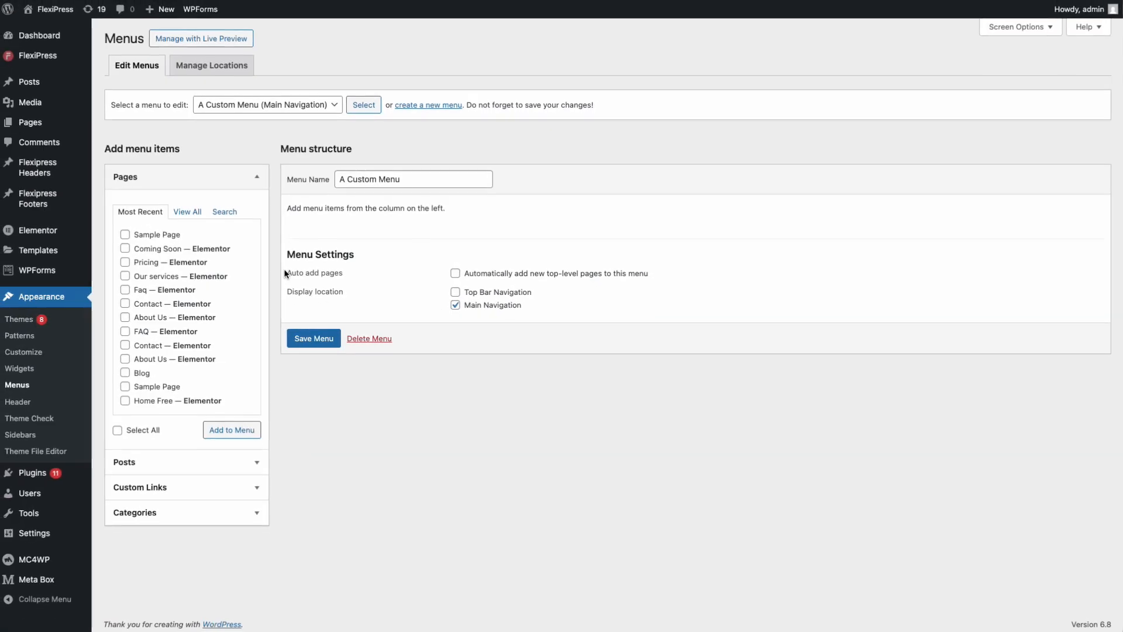
Add the Marketing Agency, Blog posts page, About Us, Contact and Pricing pages to A Custom Menu.
{"action": "left_click", "coordinate": [190, 212]}
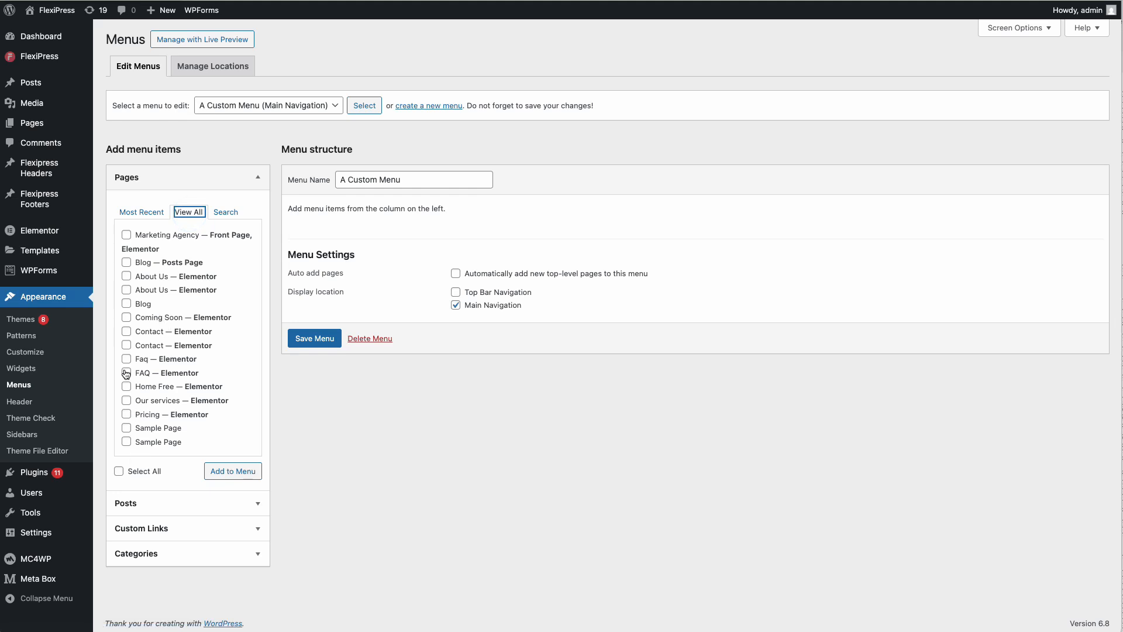
{"action": "left_click", "coordinate": [126, 235]}
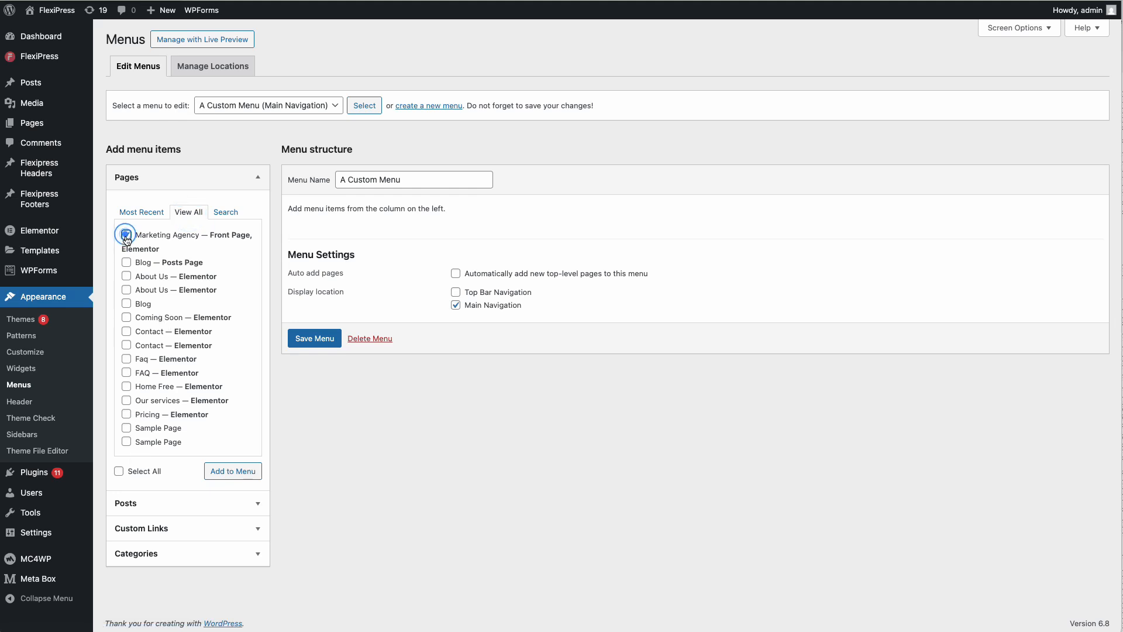
{"action": "left_click", "coordinate": [127, 277]}
{"action": "left_click", "coordinate": [127, 332]}
{"action": "left_click", "coordinate": [127, 303]}
{"action": "left_click", "coordinate": [127, 262]}
{"action": "left_click", "coordinate": [126, 413]}
{"action": "left_click", "coordinate": [233, 471]}
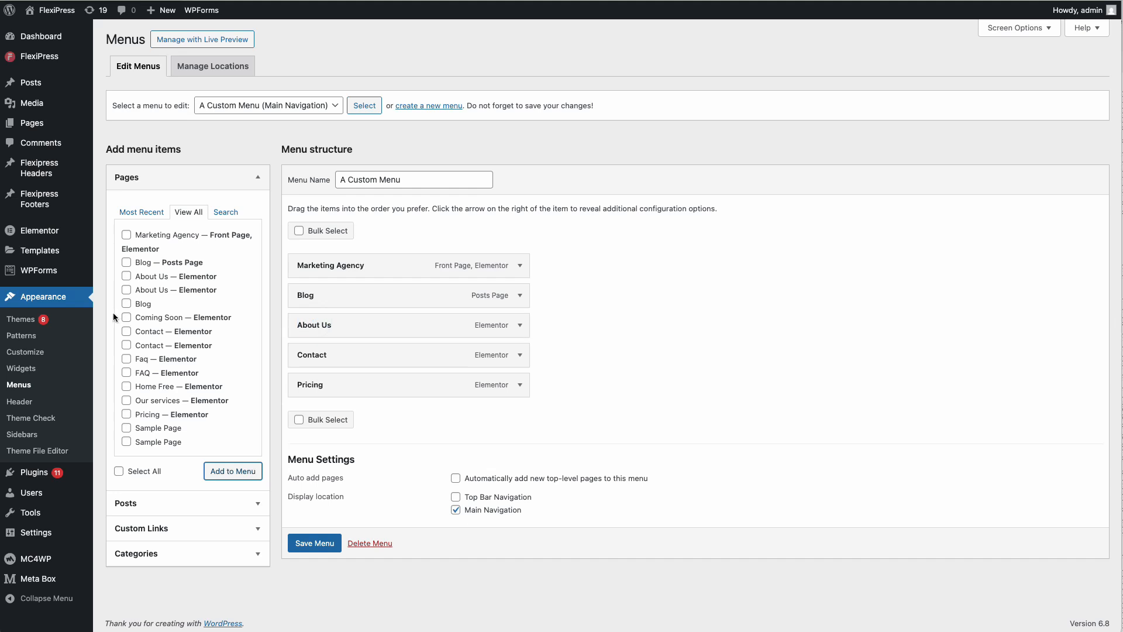
{"action": "left_click", "coordinate": [126, 222]}
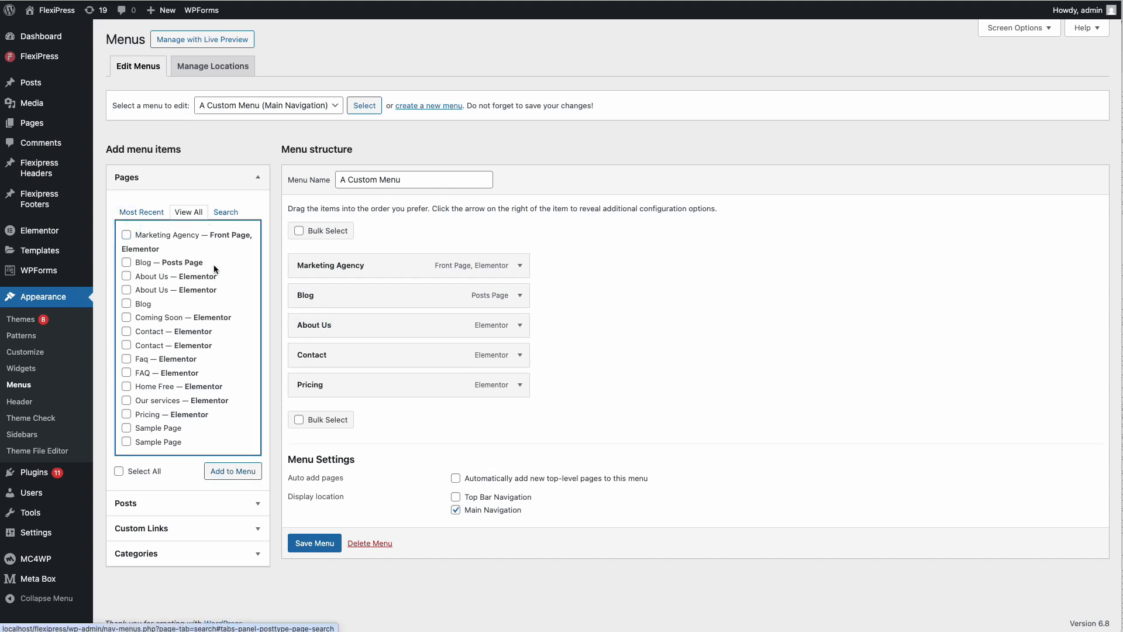
Add a custom link Pages with URL # and order the menu as Marketing Agency, Pages, About Us, Blog, Contact, Pricing.
{"action": "left_click", "coordinate": [134, 527]}
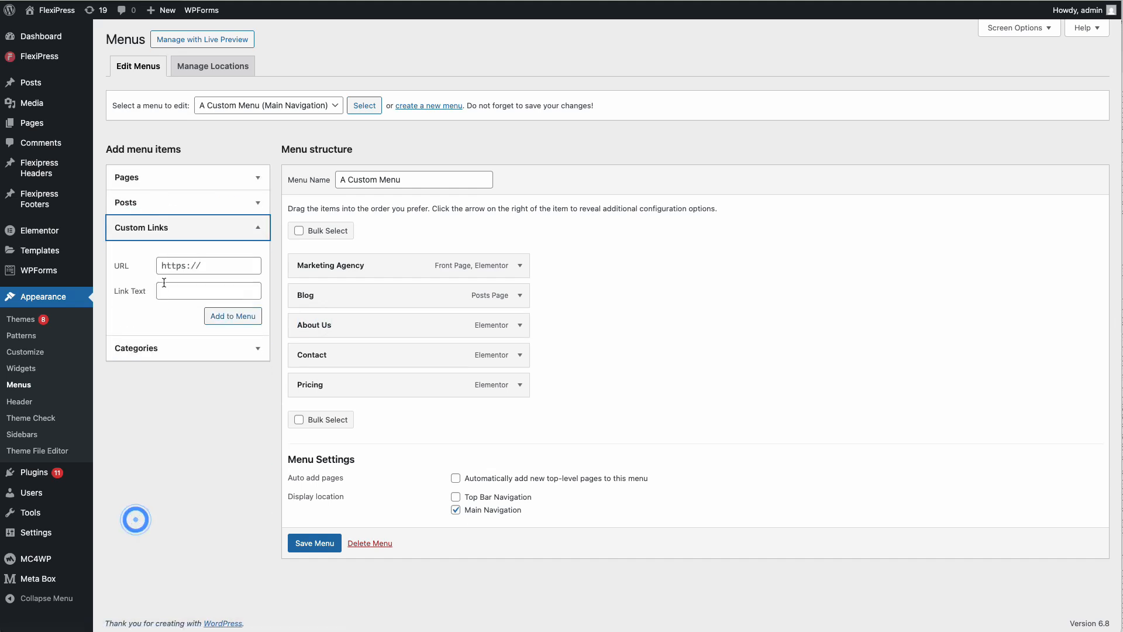
{"action": "left_click", "coordinate": [180, 265]}
{"action": "triple_click", "coordinate": [180, 265]}
{"action": "type", "text": "#"}
{"action": "left_click", "coordinate": [200, 291]}
{"action": "type", "text": "Page"}
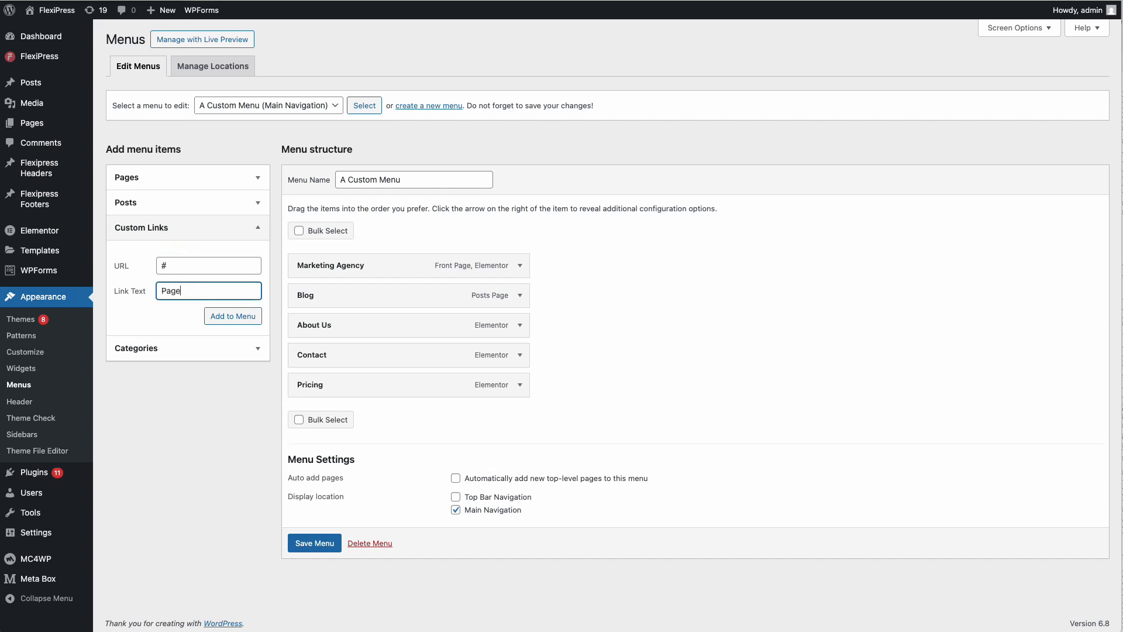
{"action": "type", "text": "s"}
{"action": "left_click", "coordinate": [228, 315]}
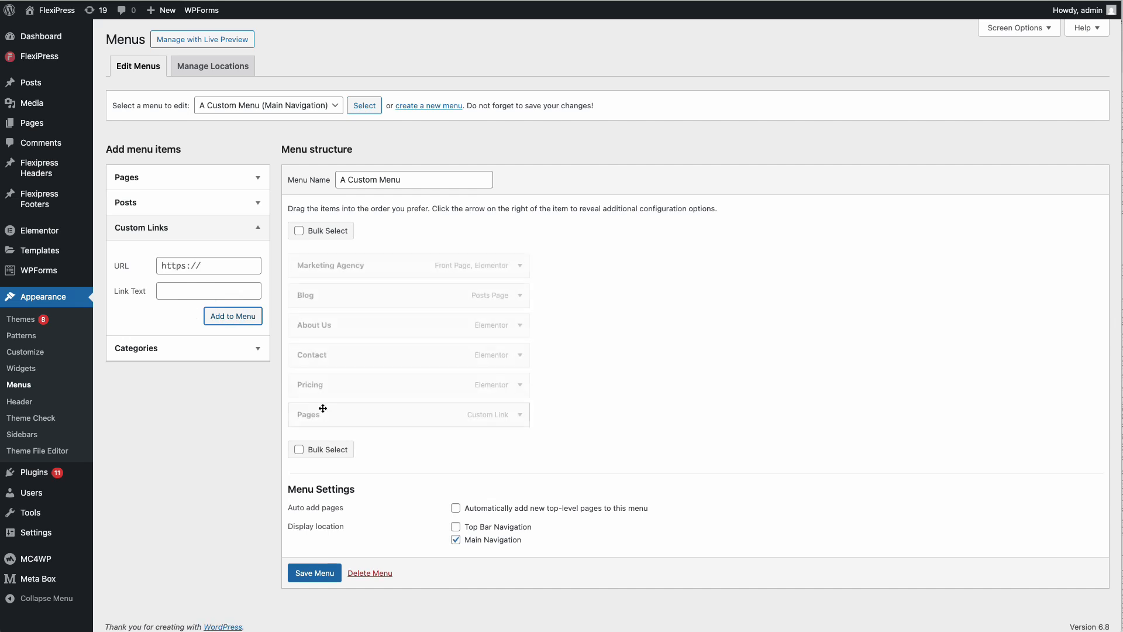
{"action": "left_click_drag", "start_coordinate": [318, 397], "coordinate": [316, 351]}
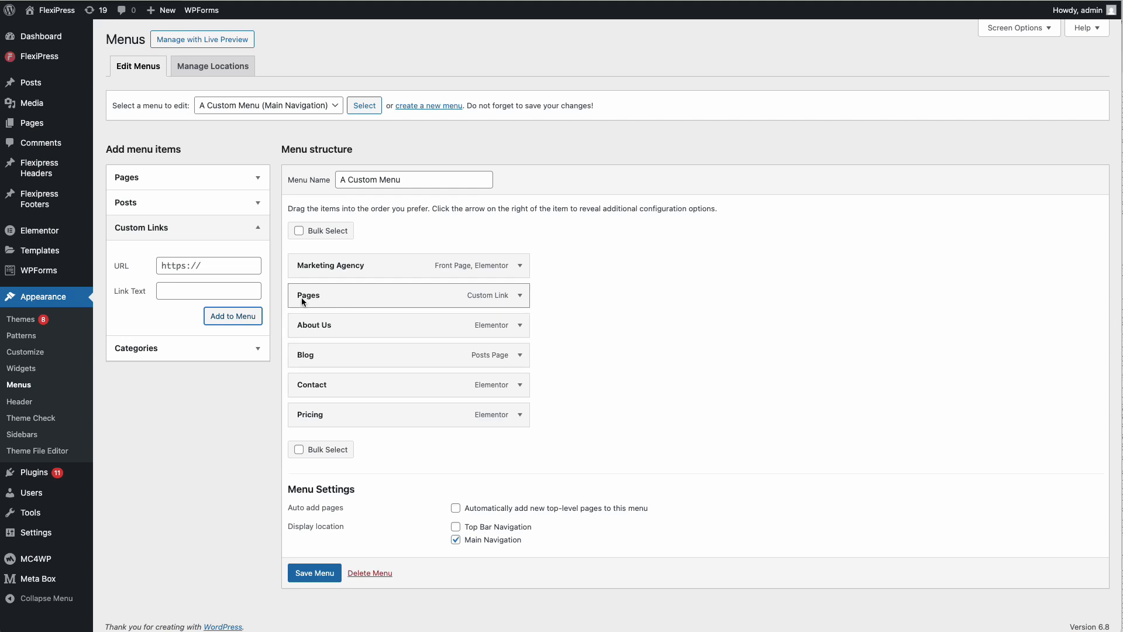
Add a second set of pages to the menu: Blog posts page, About Us, Faq, Our services and Pricing.
{"action": "left_click", "coordinate": [148, 185]}
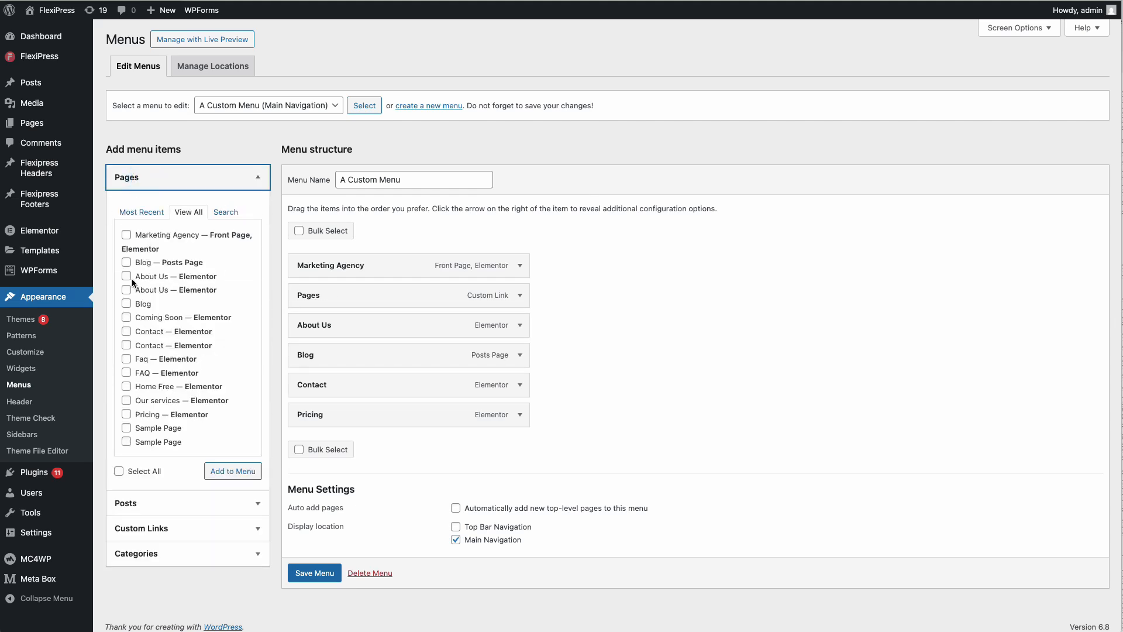
{"action": "left_click", "coordinate": [129, 276]}
{"action": "left_click", "coordinate": [126, 360]}
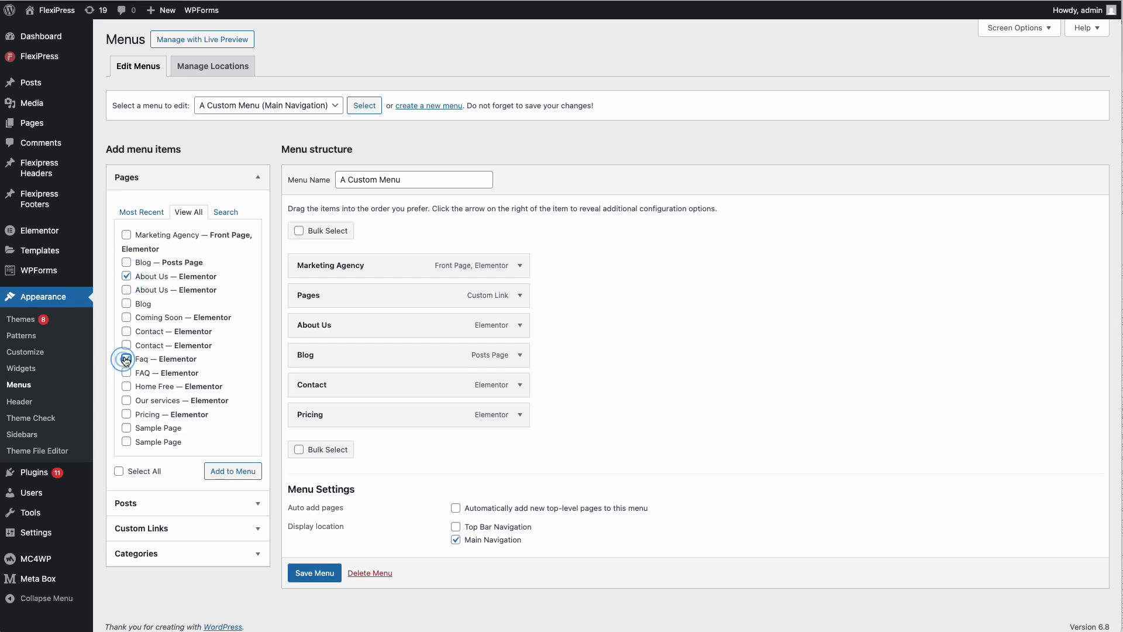
{"action": "left_click", "coordinate": [126, 400]}
{"action": "left_click", "coordinate": [127, 414]}
{"action": "left_click", "coordinate": [126, 262]}
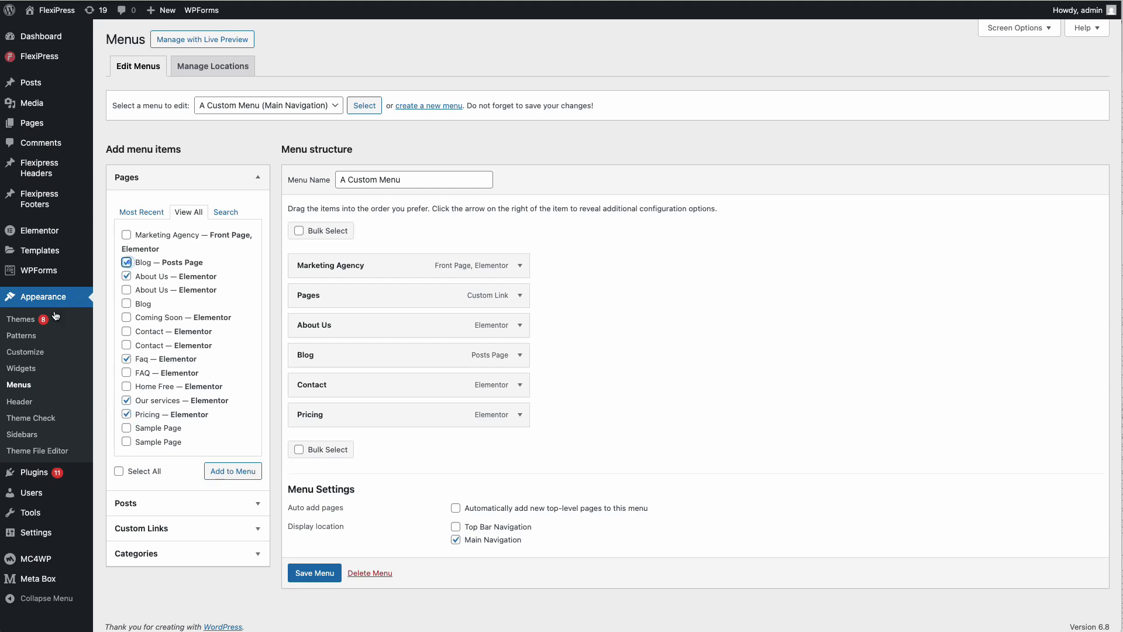
{"action": "left_click", "coordinate": [226, 475]}
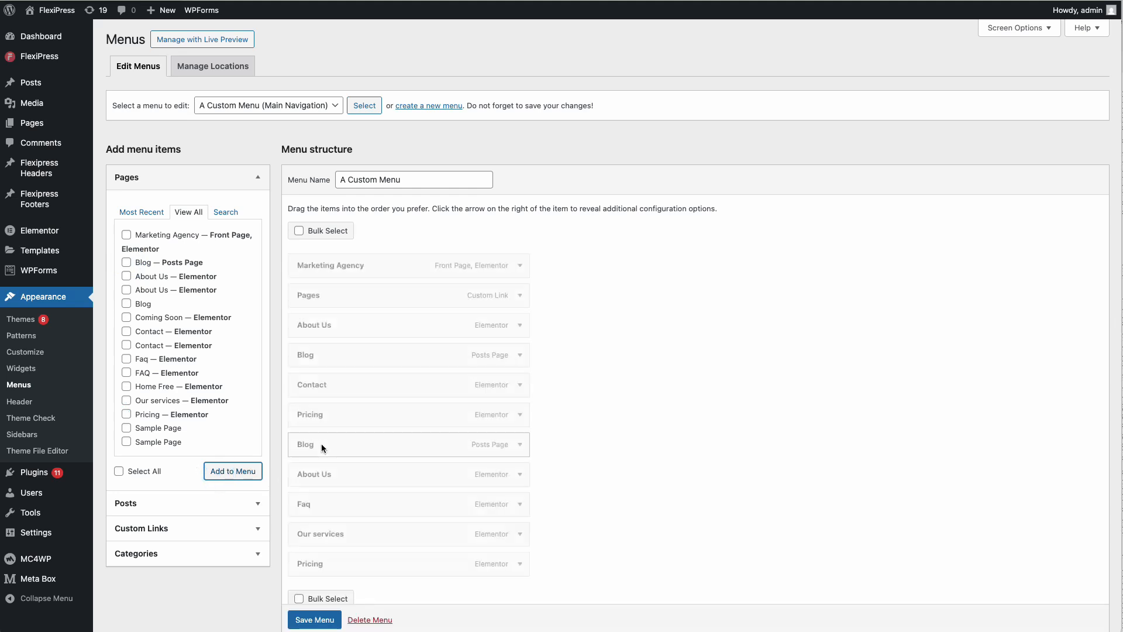
Nest Our services, Pricing, Faq and Blog as sub items under Pages in that order, and save the menu.
{"action": "scroll", "coordinate": [321, 418], "scroll_direction": "down", "scroll_amount": 1}
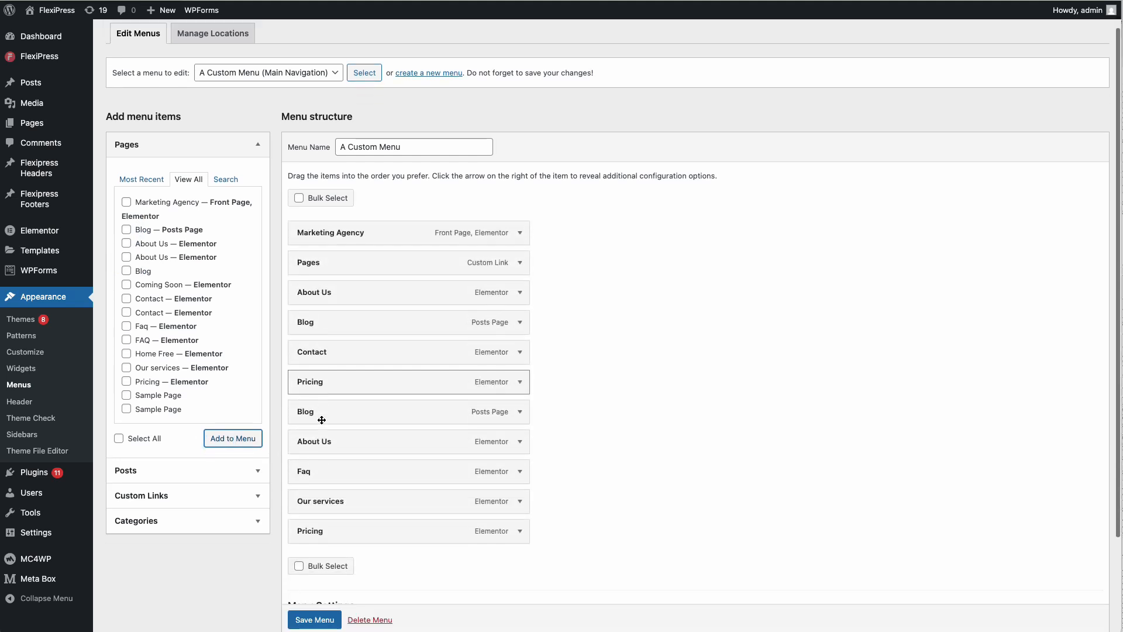
{"action": "left_click_drag", "start_coordinate": [313, 413], "coordinate": [349, 316]}
{"action": "left_click_drag", "start_coordinate": [311, 470], "coordinate": [368, 319]}
{"action": "left_click_drag", "start_coordinate": [300, 501], "coordinate": [329, 293]}
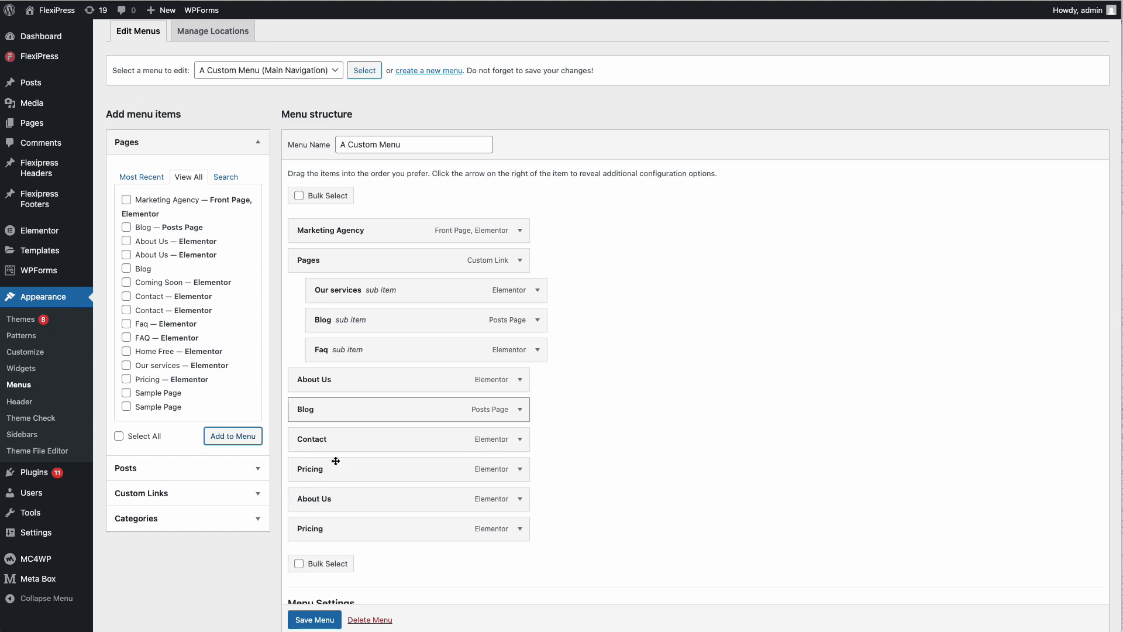
{"action": "left_click_drag", "start_coordinate": [301, 529], "coordinate": [325, 379]}
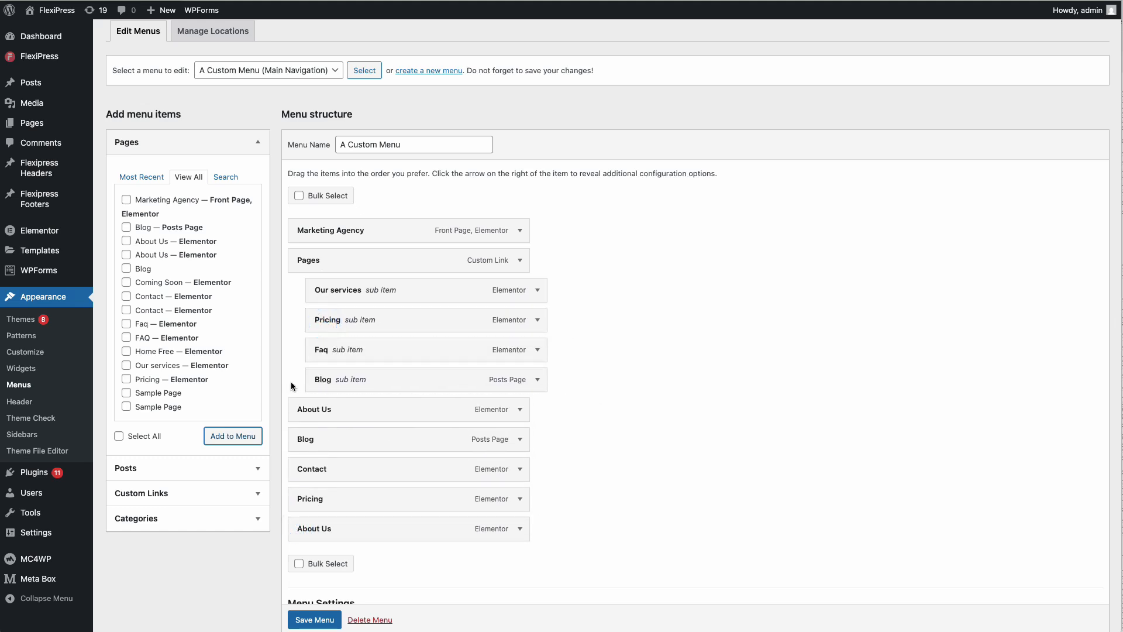
{"action": "scroll", "coordinate": [321, 625], "scroll_direction": "down", "scroll_amount": 1}
{"action": "left_click", "coordinate": [320, 620]}
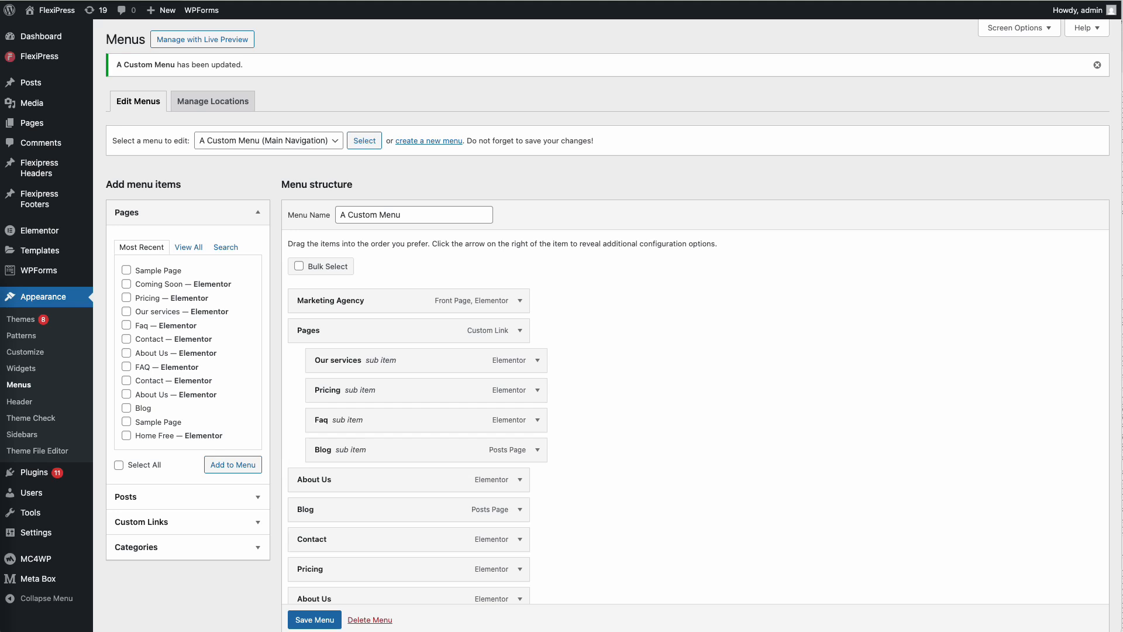
Open the live site separately and check the Pages dropdown in its header navigation.
{"action": "mouse_move", "coordinate": [56, 10]}
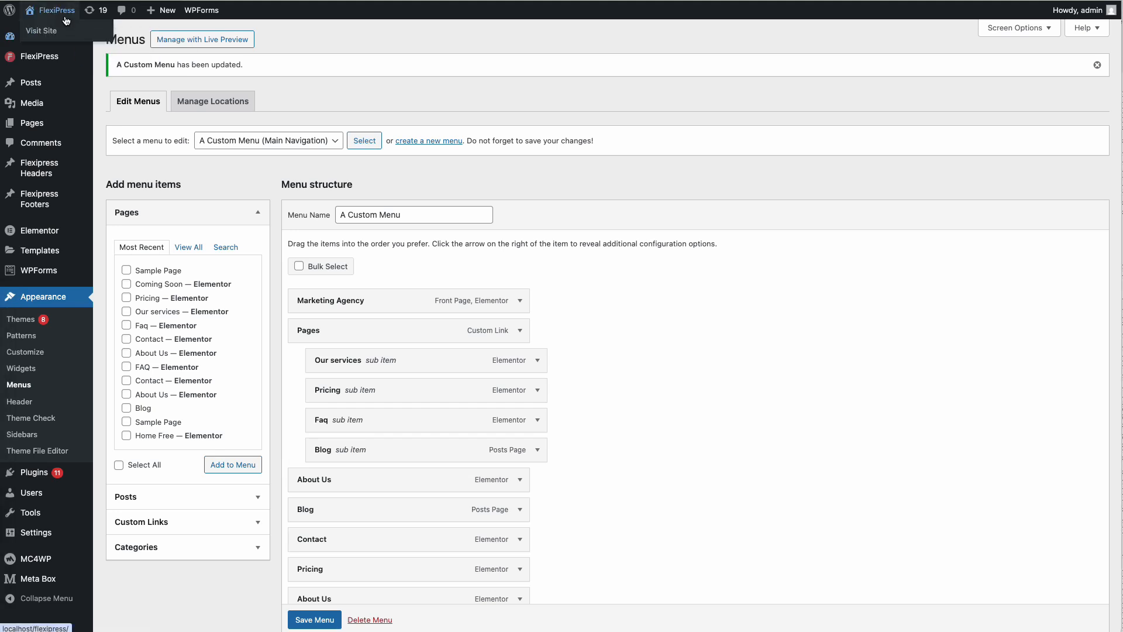
{"action": "right_click", "coordinate": [61, 33]}
{"action": "left_click", "coordinate": [76, 41]}
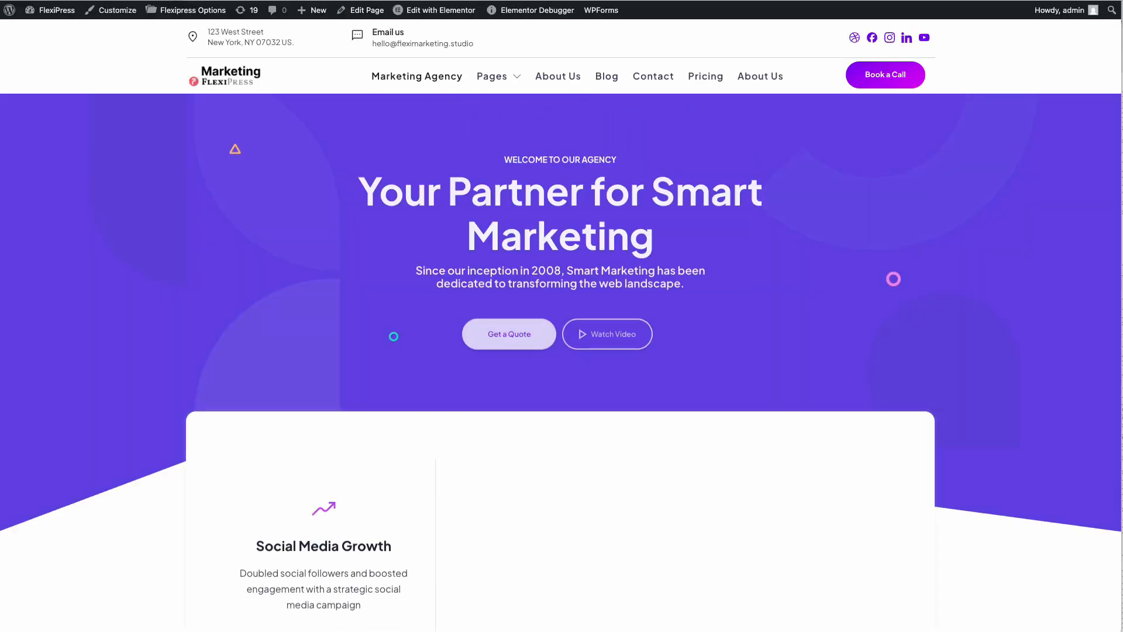
{"action": "mouse_move", "coordinate": [501, 78]}
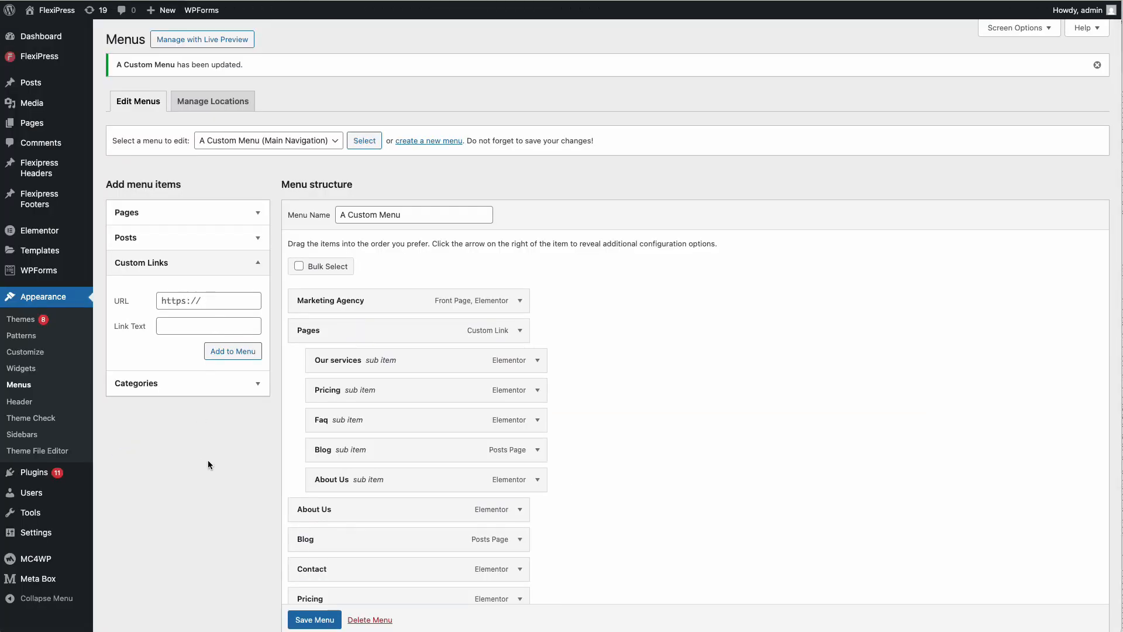
Add a custom link Mega Menu with URL # and place it between Marketing Agency and Pages.
{"action": "left_click", "coordinate": [192, 306]}
{"action": "type", "text": "#"}
{"action": "key", "text": "Tab"}
{"action": "type", "text": "Mega Menu"}
{"action": "left_click", "coordinate": [233, 353]}
{"action": "scroll", "coordinate": [610, 530], "scroll_direction": "down", "scroll_amount": 1}
{"action": "scroll", "coordinate": [609, 532], "scroll_direction": "down", "scroll_amount": 2}
{"action": "left_click_drag", "start_coordinate": [359, 554], "coordinate": [370, 259]}
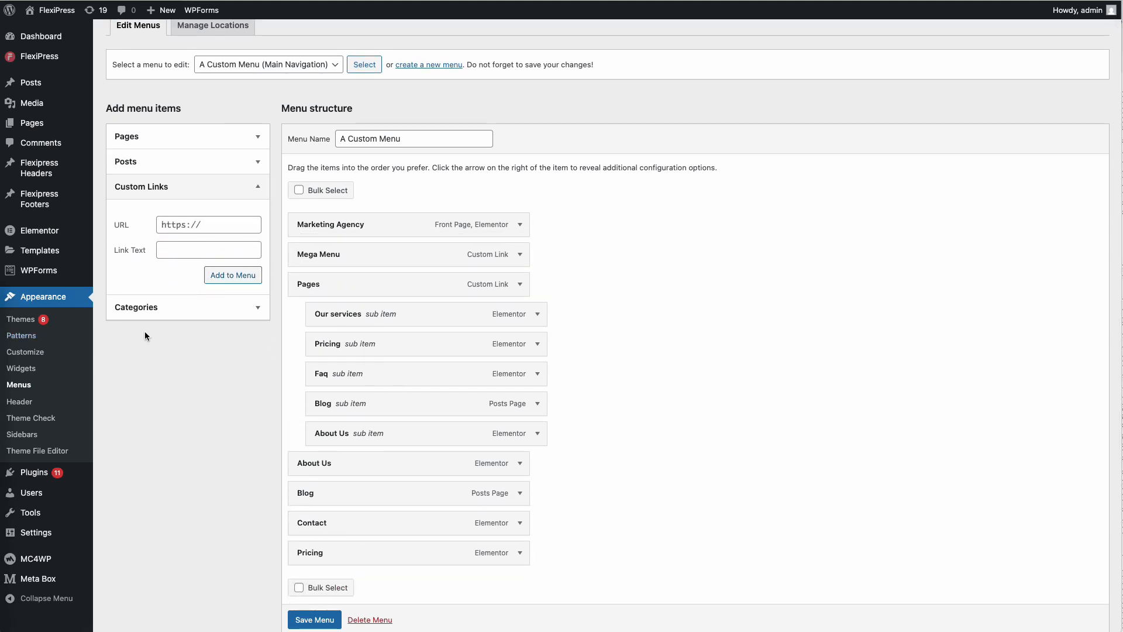
Enable the megamenu on the Mega Menu item with 3 columns and a hidden heading, and save the menu.
{"action": "left_click", "coordinate": [520, 254]}
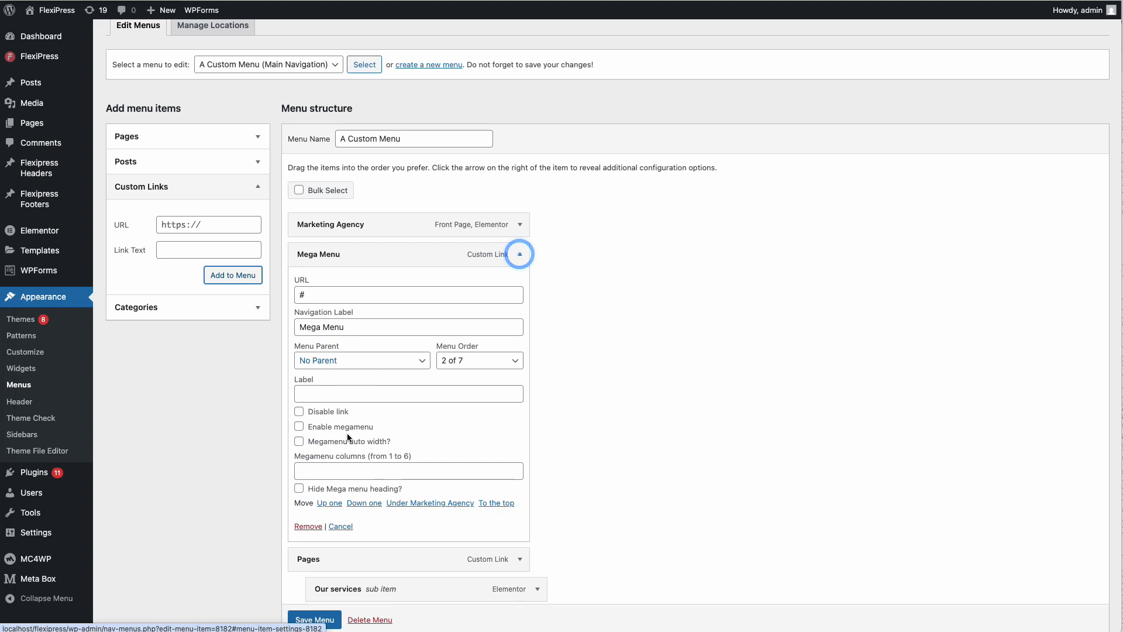
{"action": "left_click", "coordinate": [299, 427]}
{"action": "left_click", "coordinate": [319, 471]}
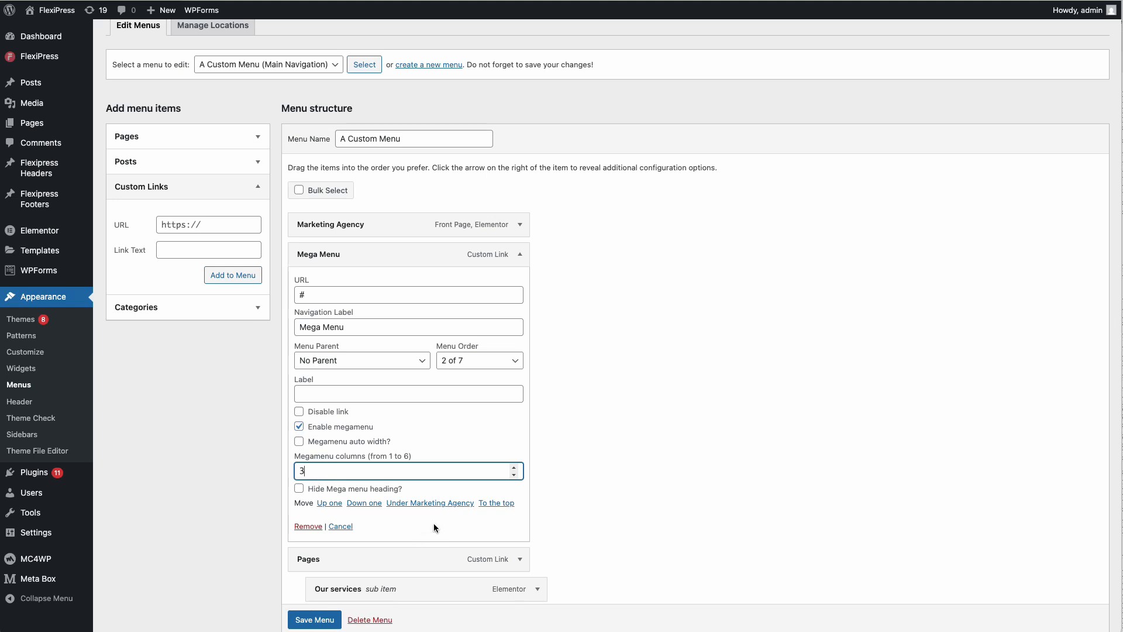
{"action": "scroll", "coordinate": [435, 527], "scroll_direction": "down", "scroll_amount": 2}
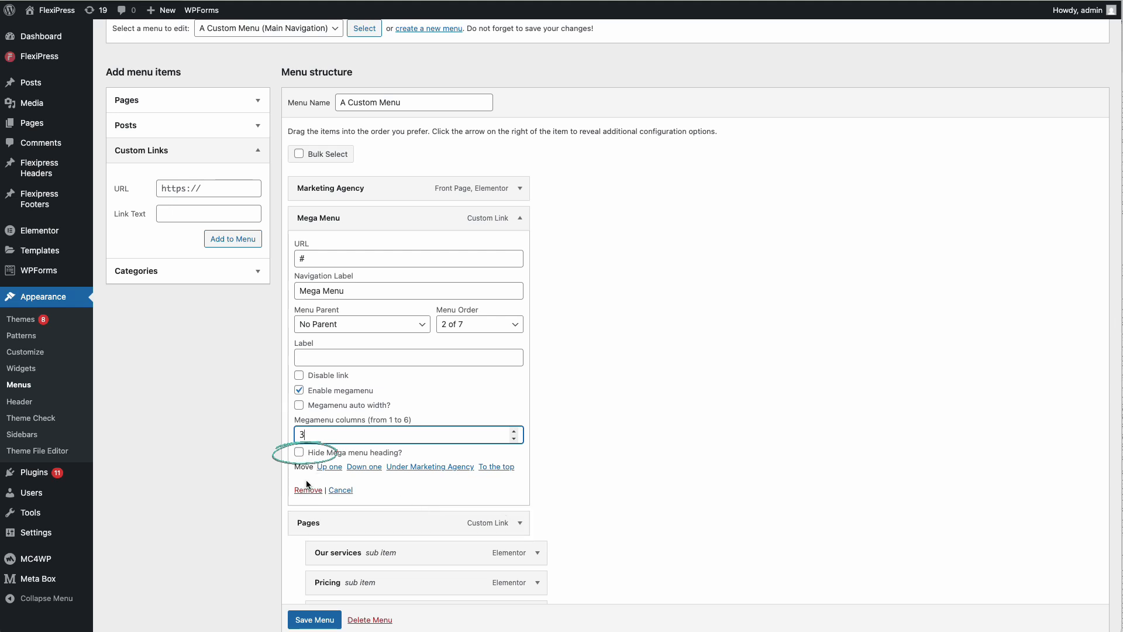
{"action": "left_click", "coordinate": [299, 452]}
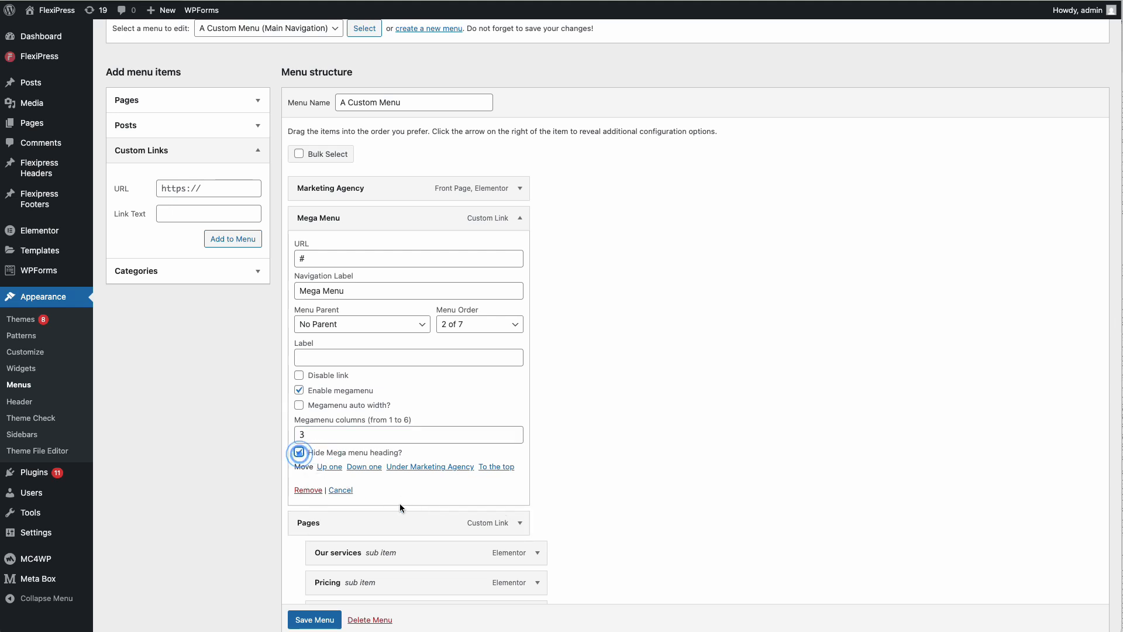
{"action": "scroll", "coordinate": [305, 620], "scroll_direction": "down", "scroll_amount": 1}
{"action": "left_click", "coordinate": [305, 620]}
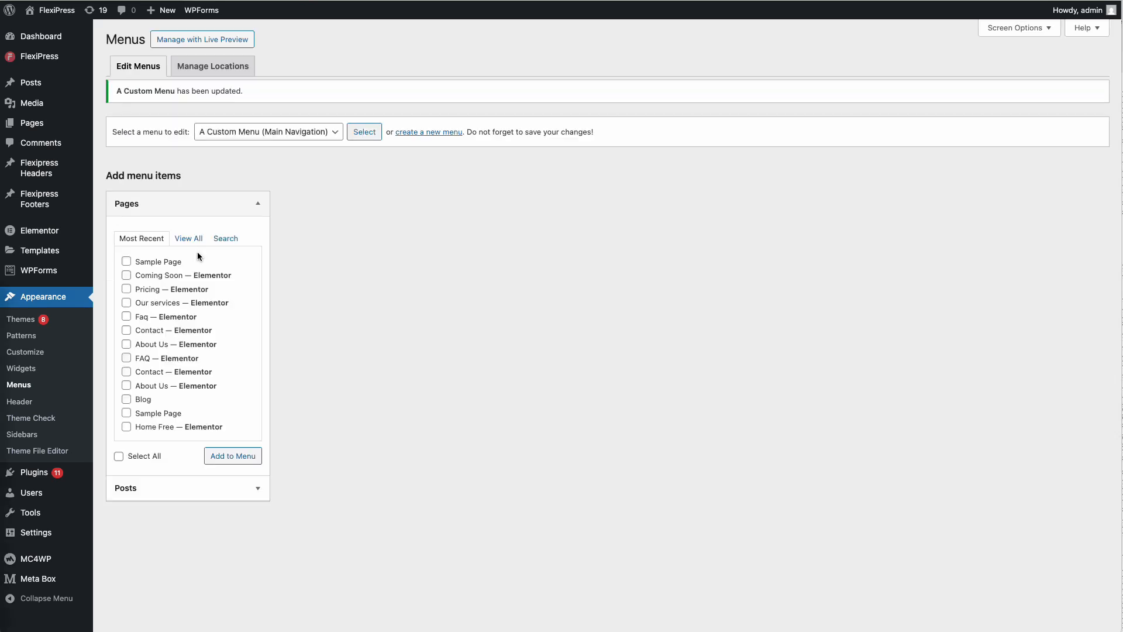
Add a custom link Quick Links with URL # to the menu.
{"action": "scroll", "coordinate": [335, 353], "scroll_direction": "down", "scroll_amount": 3}
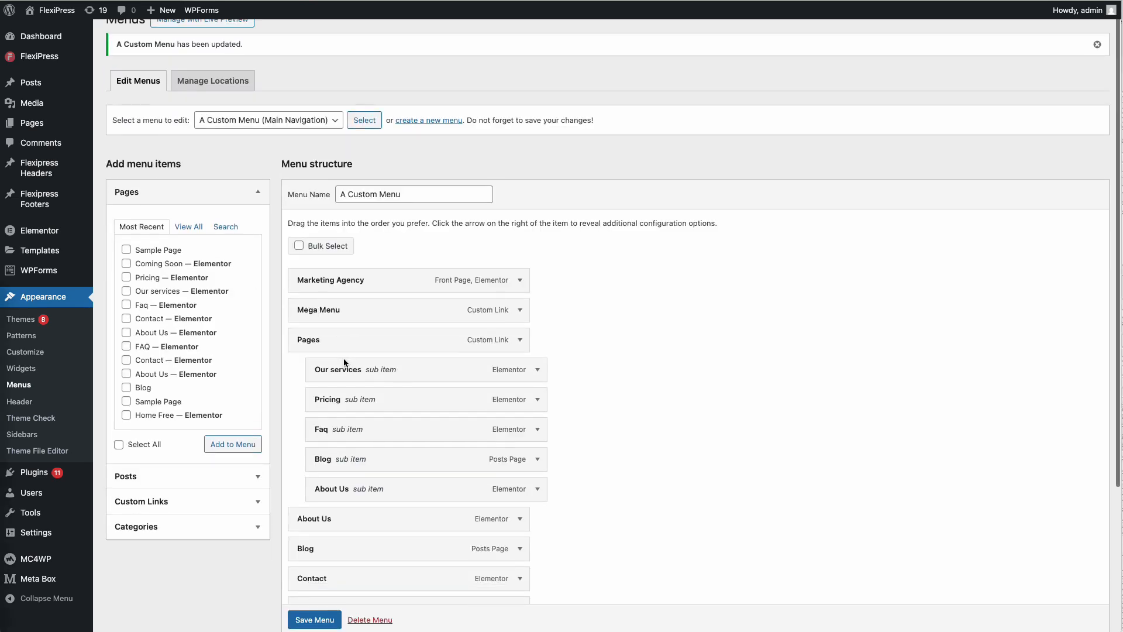
{"action": "left_click", "coordinate": [151, 422]}
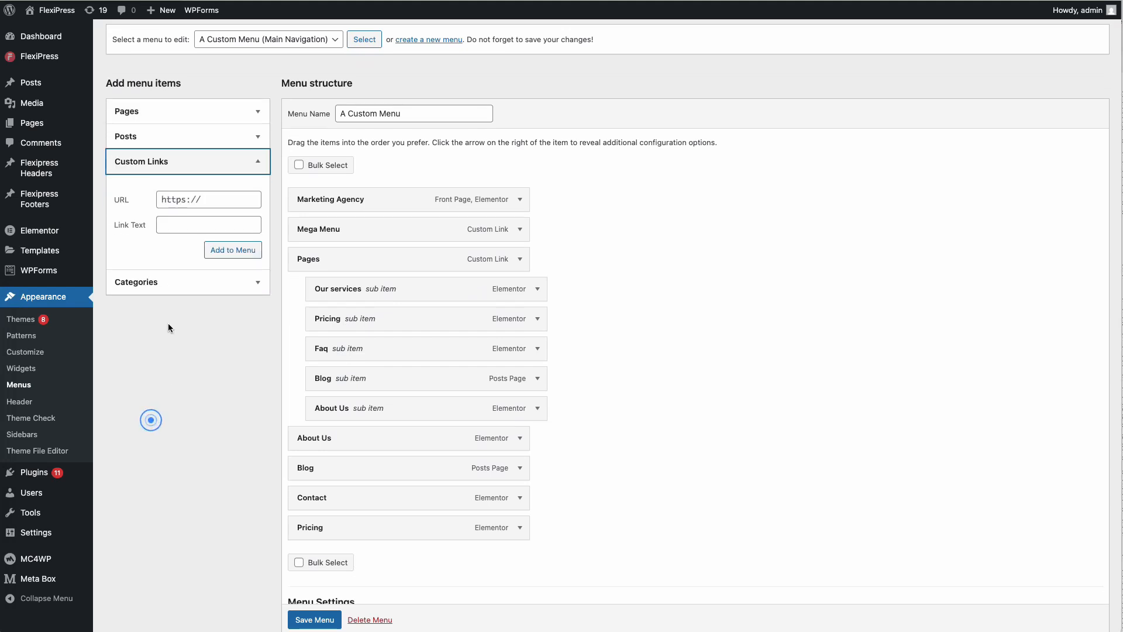
{"action": "left_click", "coordinate": [190, 202]}
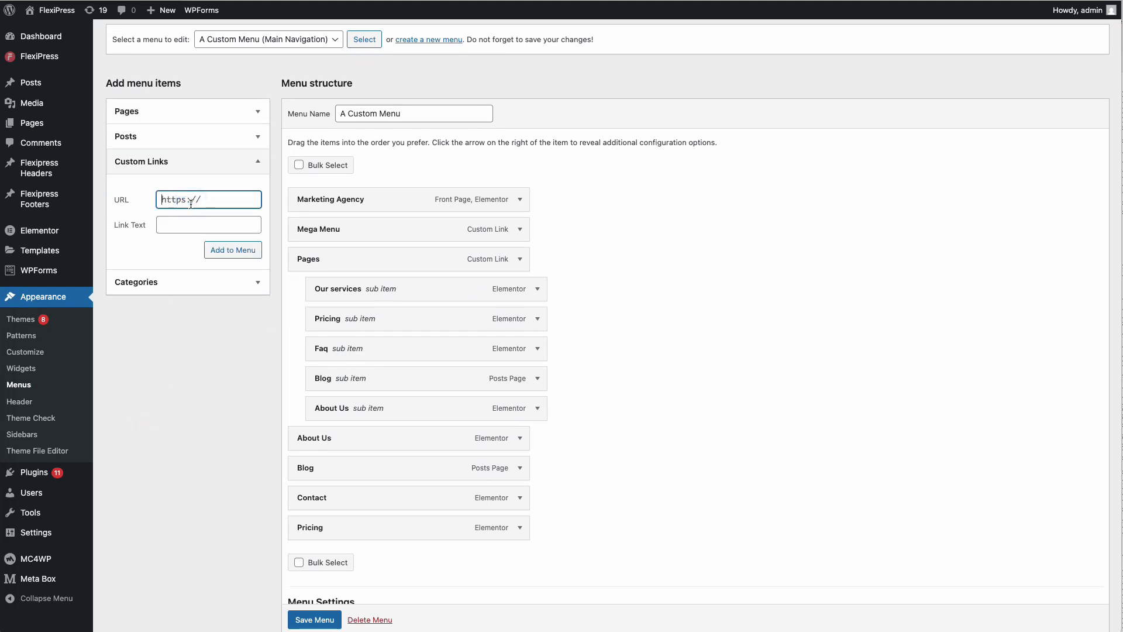
{"action": "key", "text": "ctrl+a"}
{"action": "type", "text": "#"}
{"action": "left_click", "coordinate": [182, 227]}
{"action": "type", "text": "Quick Links"}
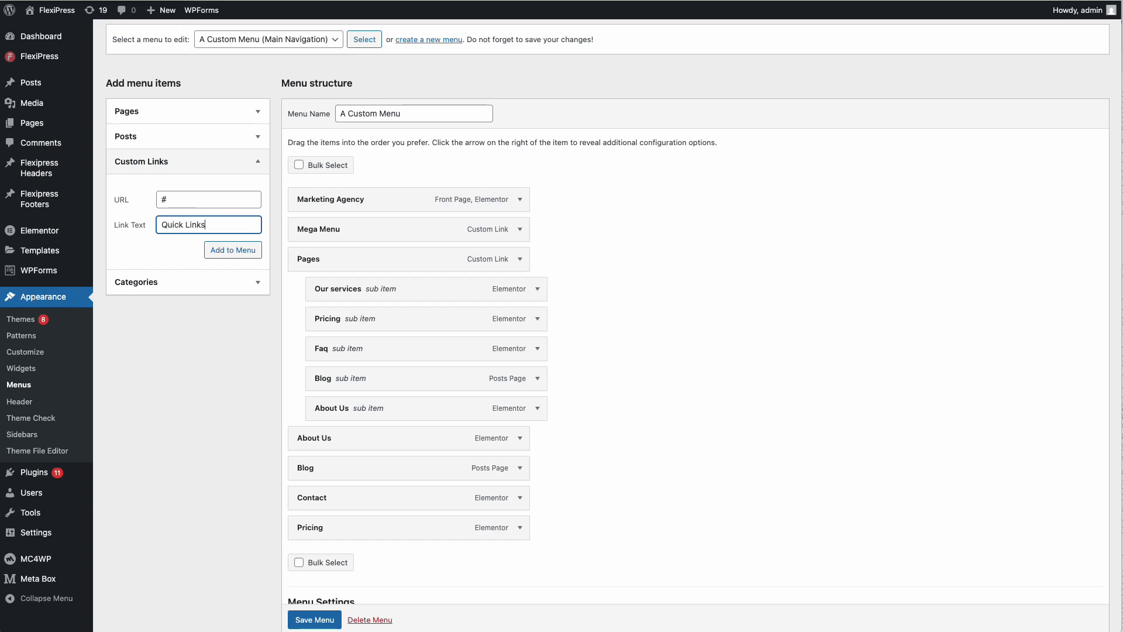
{"action": "left_click", "coordinate": [215, 245]}
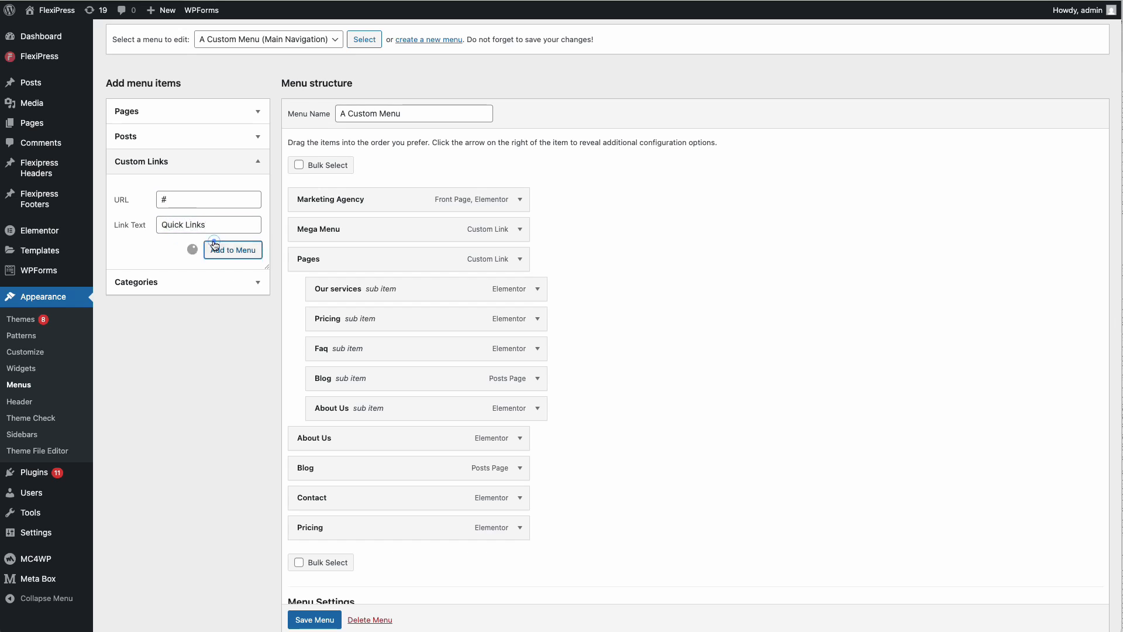
Add a custom link Legal with URL # to the menu.
{"action": "left_click", "coordinate": [177, 199]}
{"action": "type", "text": "#"}
{"action": "key", "text": "Tab"}
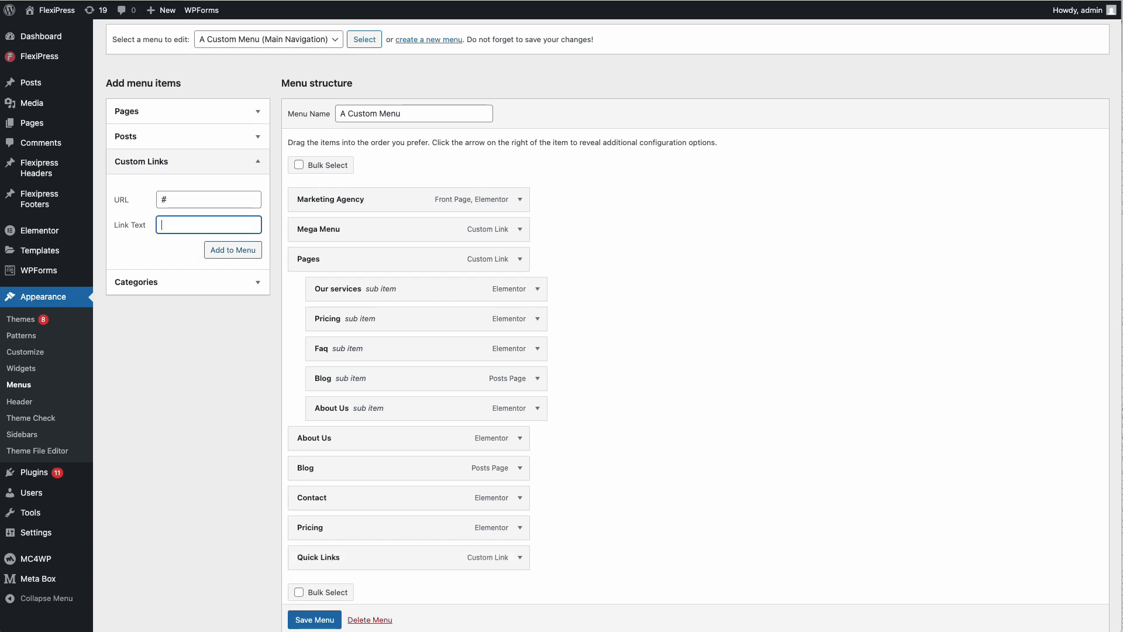
{"action": "type", "text": "Legal"}
{"action": "left_click", "coordinate": [233, 252]}
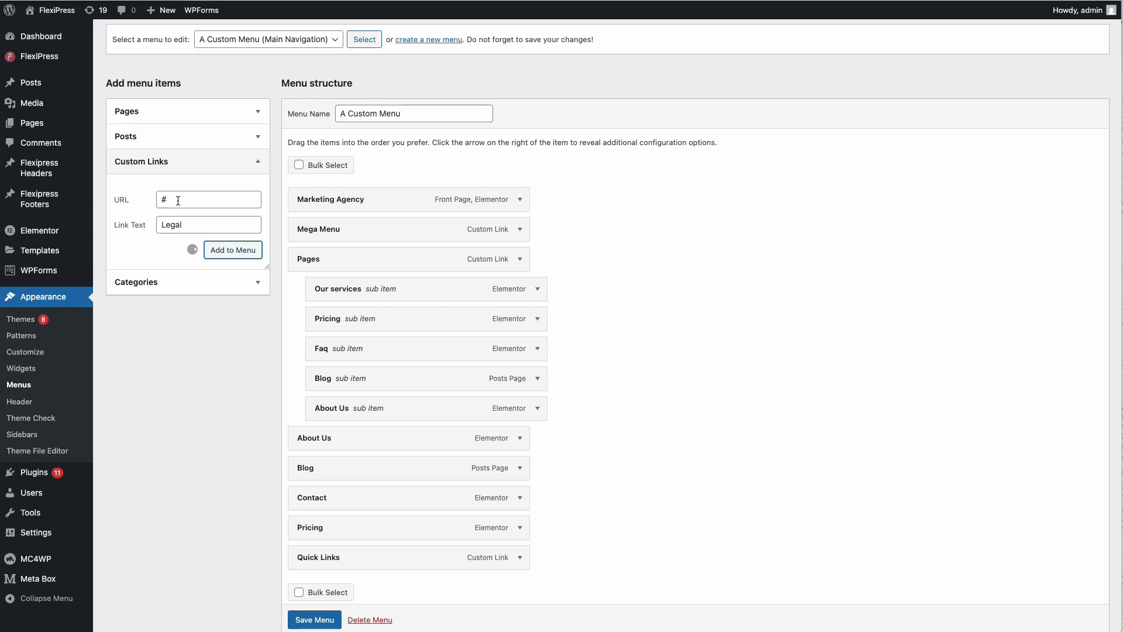
Add a custom link Sidebar with URL # to the menu.
{"action": "left_click", "coordinate": [177, 201]}
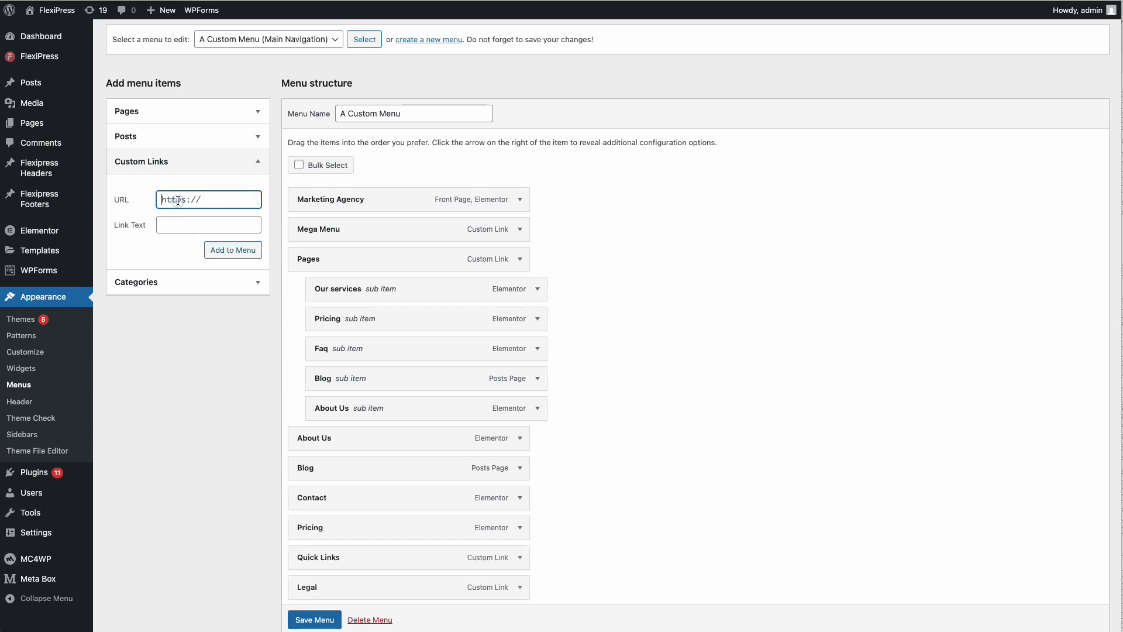
{"action": "type", "text": "#"}
{"action": "key", "text": "Tab"}
{"action": "type", "text": "Side"}
{"action": "left_click", "coordinate": [233, 249]}
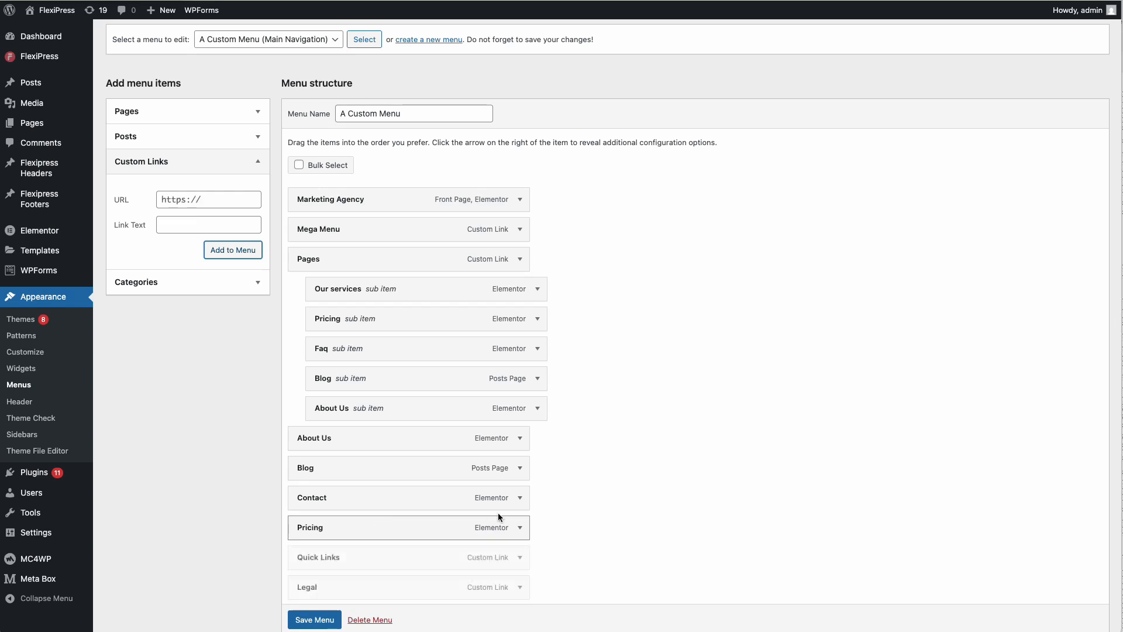
Nest Quick Links, Legal and Sidebar as sub items under Mega Menu in that order.
{"action": "scroll", "coordinate": [497, 512], "scroll_direction": "down", "scroll_amount": 2}
{"action": "scroll", "coordinate": [316, 480], "scroll_direction": "up", "scroll_amount": 1}
{"action": "left_click_drag", "start_coordinate": [313, 507], "coordinate": [357, 202]}
{"action": "scroll", "coordinate": [347, 503], "scroll_direction": "down", "scroll_amount": 1}
{"action": "left_click_drag", "start_coordinate": [332, 540], "coordinate": [329, 236]}
{"action": "scroll", "coordinate": [246, 293], "scroll_direction": "up", "scroll_amount": 2}
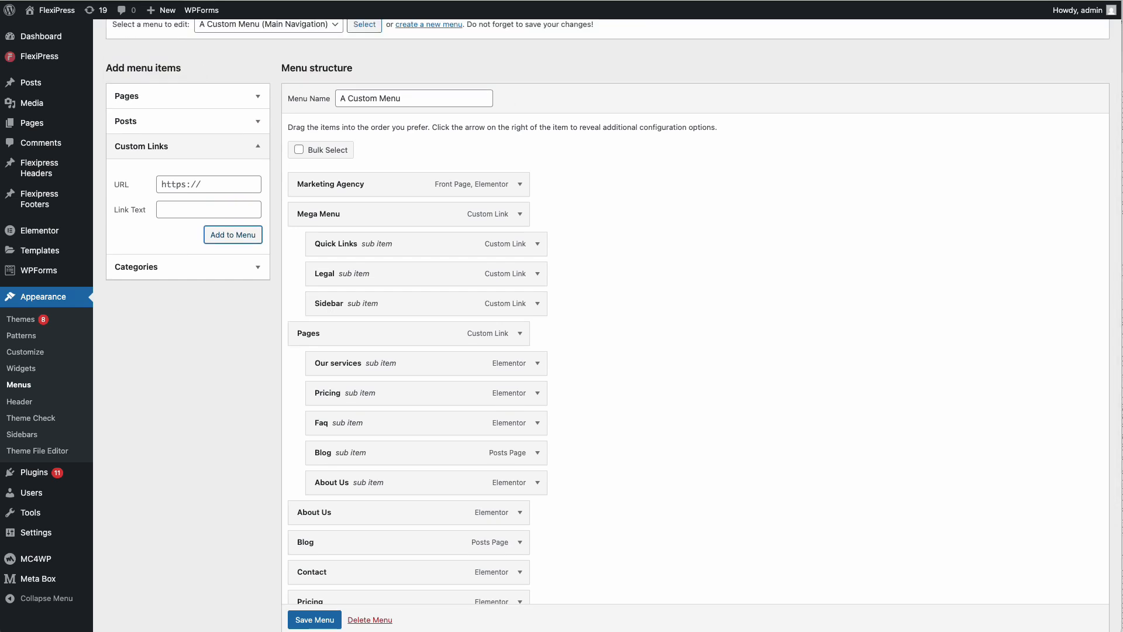
Add the pages Our services, Faq, Contact, About Us and Blog to the menu.
{"action": "scroll", "coordinate": [123, 156], "scroll_direction": "up", "scroll_amount": 1}
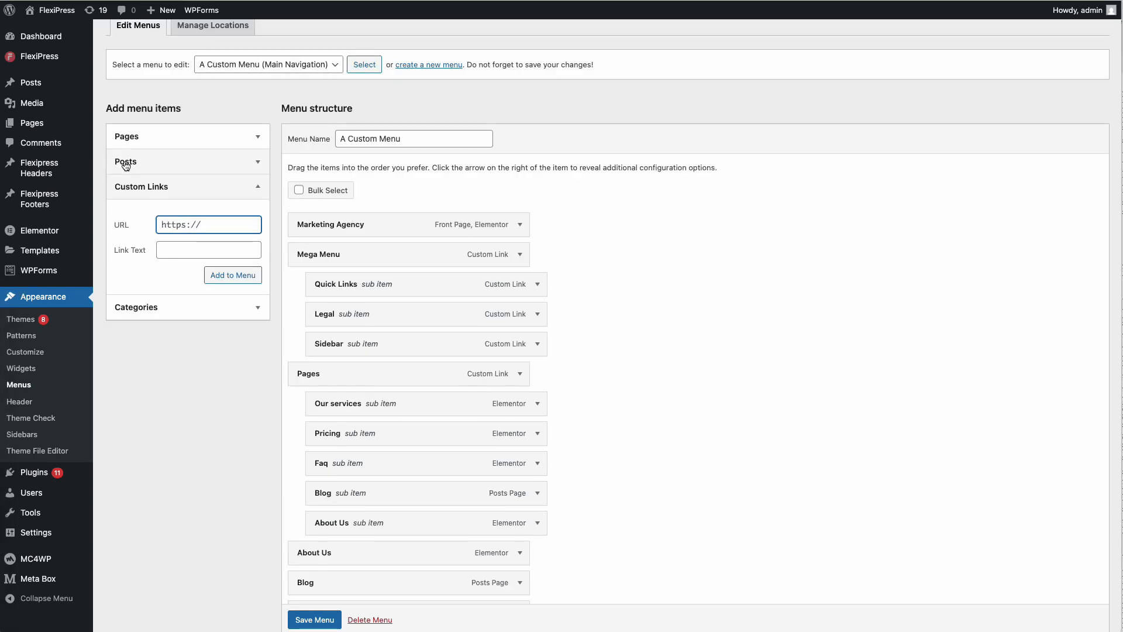
{"action": "left_click", "coordinate": [142, 145]}
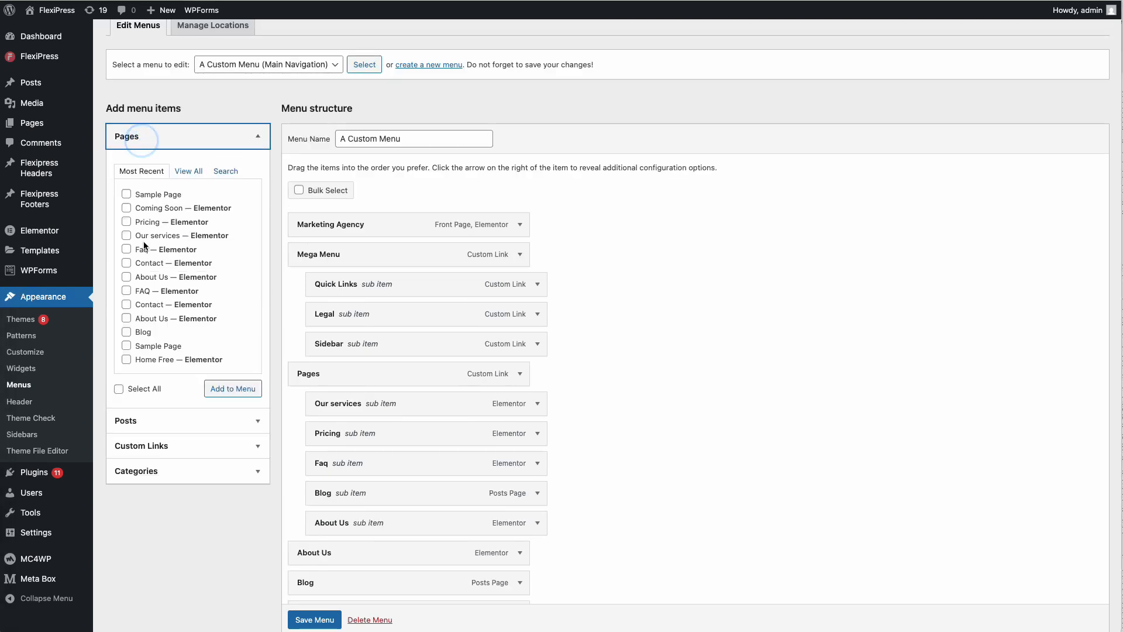
{"action": "left_click", "coordinate": [126, 250]}
{"action": "left_click", "coordinate": [126, 262]}
{"action": "left_click", "coordinate": [126, 235]}
{"action": "left_click", "coordinate": [126, 276]}
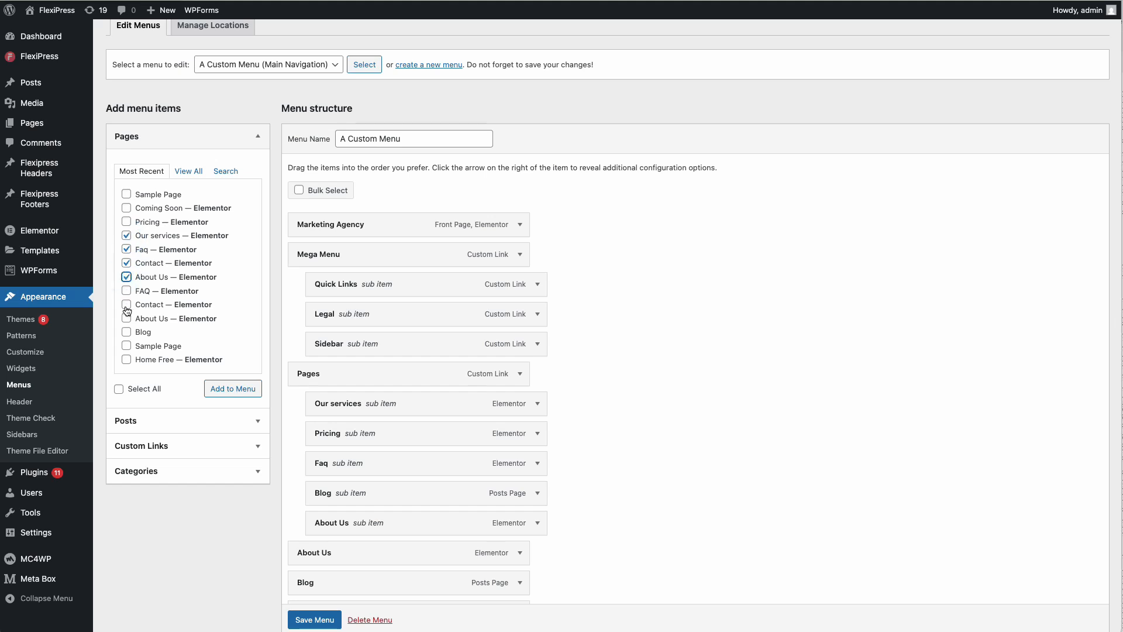
{"action": "left_click", "coordinate": [228, 389]}
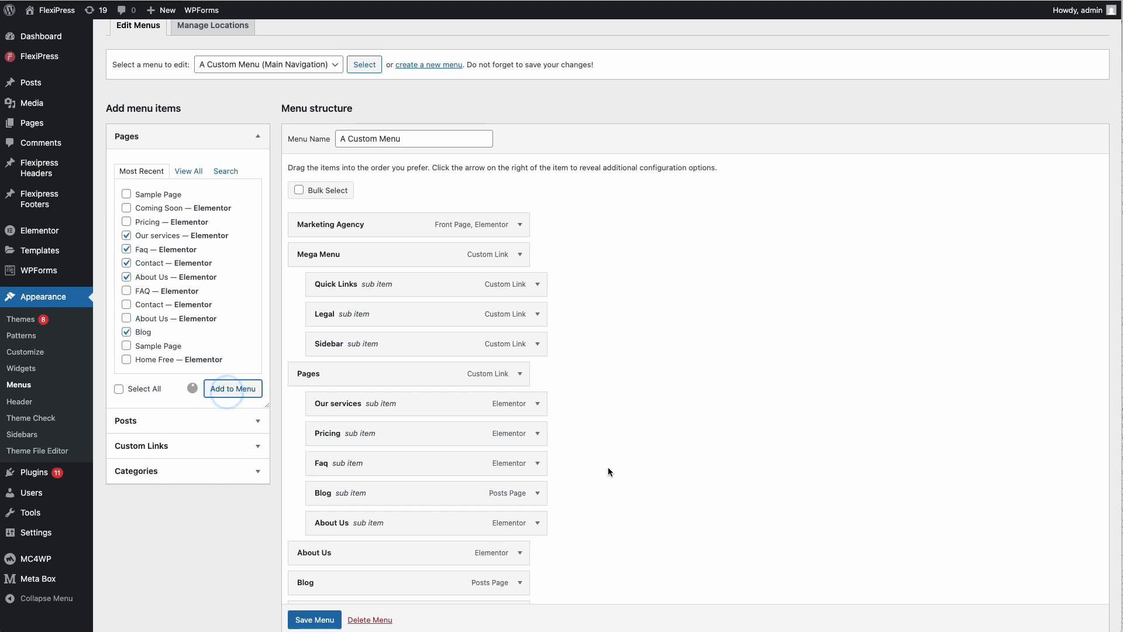
Nest the new About Us, Our services, Faq, Contact and Blog items under Quick Links in that order.
{"action": "scroll", "coordinate": [608, 467], "scroll_direction": "down", "scroll_amount": 3}
{"action": "scroll", "coordinate": [410, 527], "scroll_direction": "down", "scroll_amount": 2}
{"action": "left_click_drag", "start_coordinate": [308, 536], "coordinate": [404, 175]}
{"action": "scroll", "coordinate": [309, 543], "scroll_direction": "down", "scroll_amount": 2}
{"action": "scroll", "coordinate": [307, 515], "scroll_direction": "down", "scroll_amount": 2}
{"action": "left_click_drag", "start_coordinate": [301, 459], "coordinate": [339, 103]}
{"action": "left_click_drag", "start_coordinate": [297, 489], "coordinate": [335, 131]}
{"action": "left_click_drag", "start_coordinate": [293, 518], "coordinate": [334, 75]}
{"action": "left_click_drag", "start_coordinate": [298, 545], "coordinate": [349, 189]}
{"action": "scroll", "coordinate": [556, 331], "scroll_direction": "up", "scroll_amount": 3}
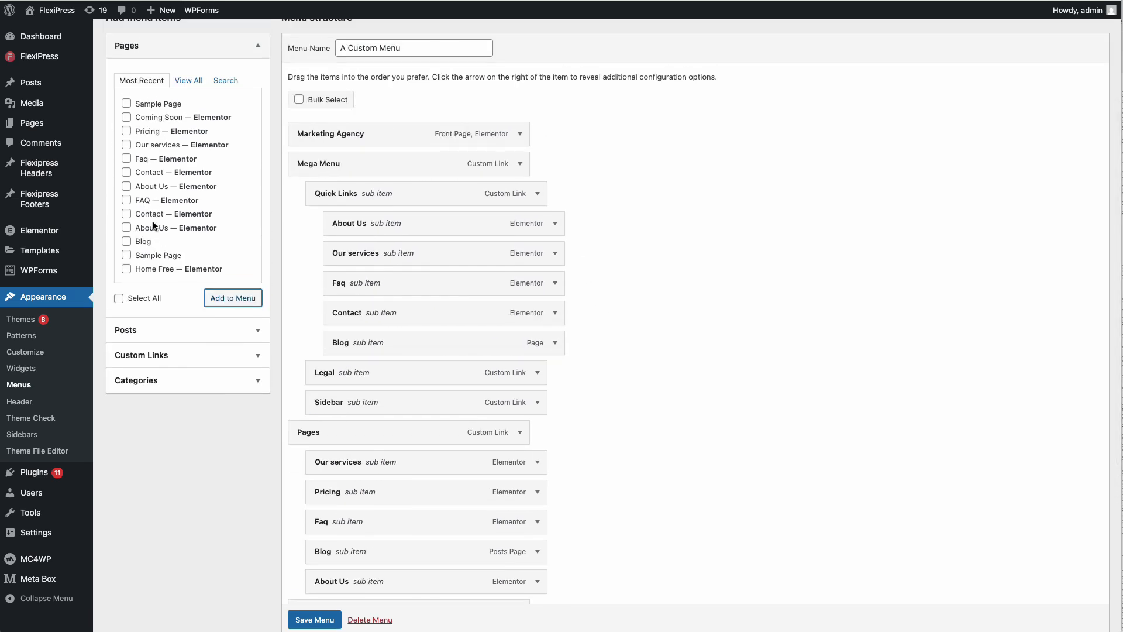
Add a custom link Terms with URL # to the menu.
{"action": "left_click", "coordinate": [184, 81]}
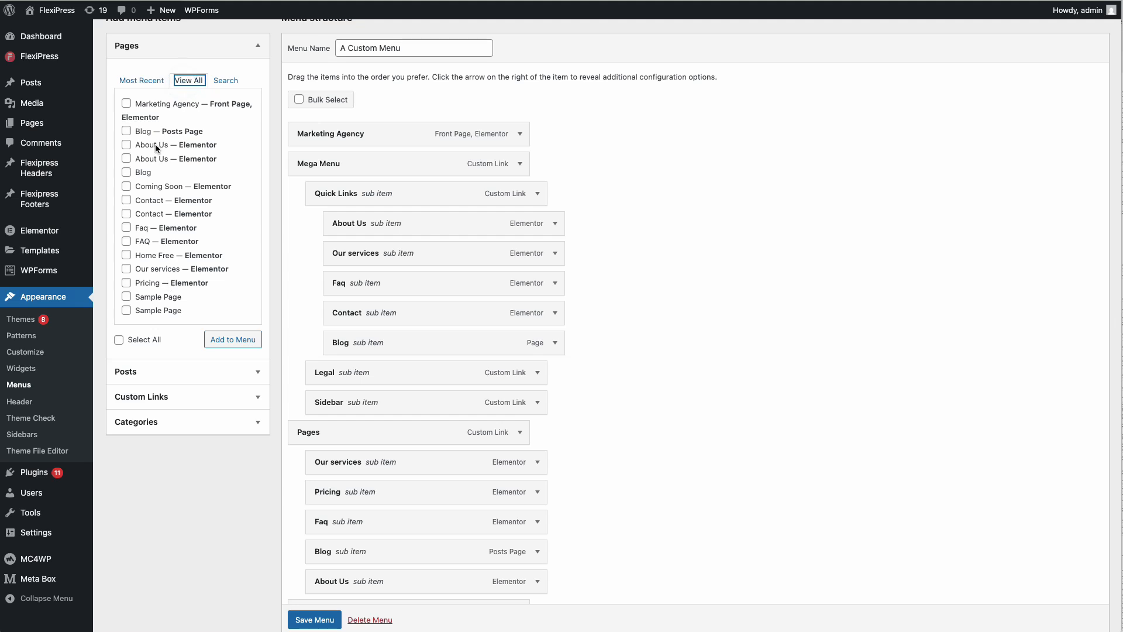
{"action": "left_click", "coordinate": [146, 396]}
{"action": "left_click", "coordinate": [181, 134]}
{"action": "type", "text": "#"}
{"action": "left_click", "coordinate": [182, 154]}
{"action": "type", "text": "Terms"}
{"action": "left_click", "coordinate": [231, 184]}
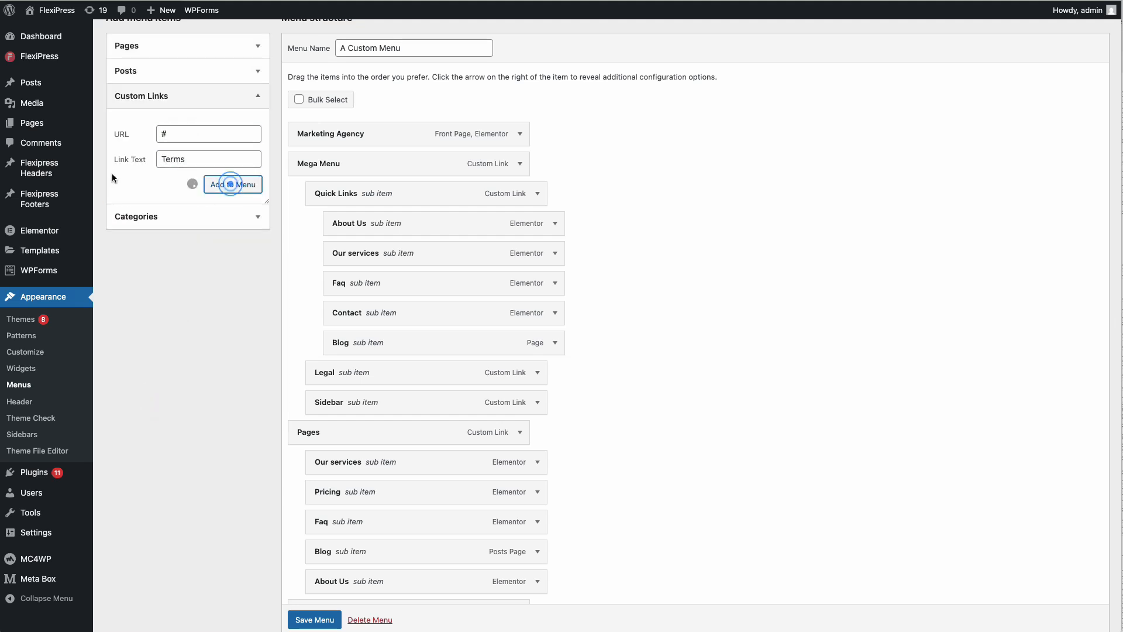
Add a custom link Privacy Policy with URL # to the menu.
{"action": "left_click", "coordinate": [189, 136]}
{"action": "key", "text": "super+a"}
{"action": "type", "text": "#"}
{"action": "left_click", "coordinate": [170, 158]}
{"action": "type", "text": "Privacy Policy"}
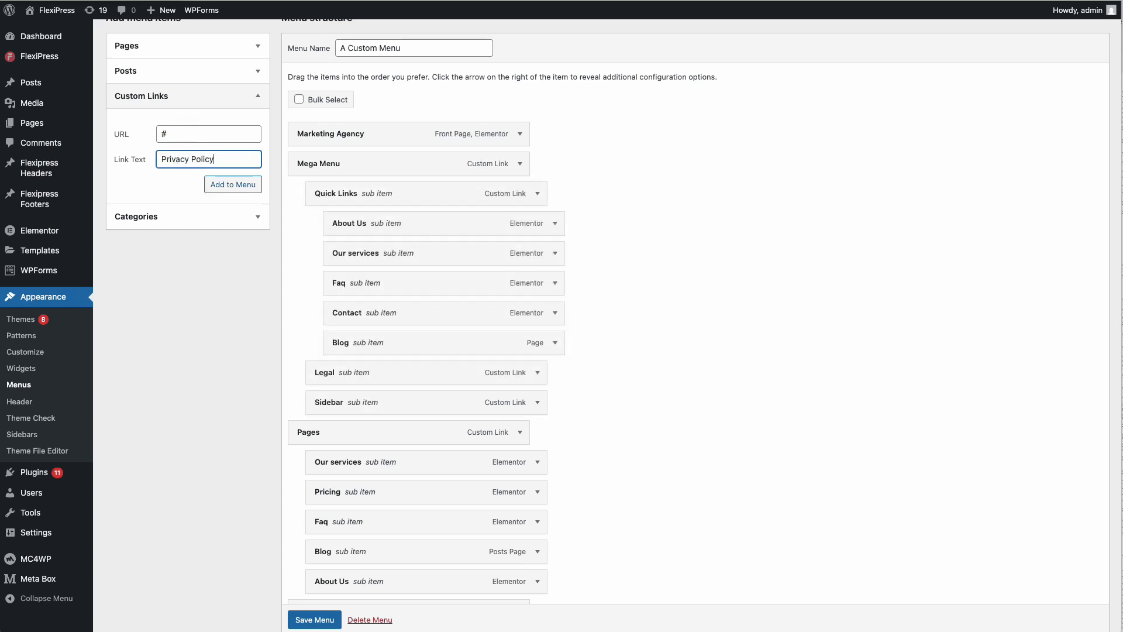
{"action": "left_click", "coordinate": [237, 184]}
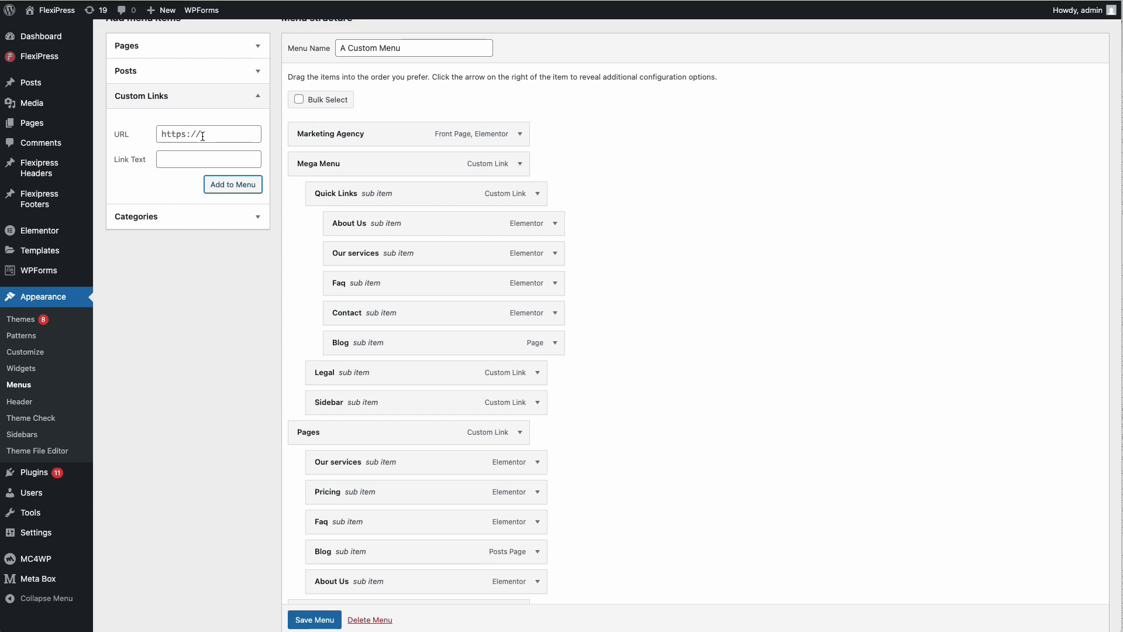
Add a custom link Affiliates with URL # to the menu.
{"action": "triple_click", "coordinate": [203, 136]}
{"action": "type", "text": "#"}
{"action": "key", "text": "Tab"}
{"action": "type", "text": "Affiliates"}
{"action": "left_click", "coordinate": [233, 184]}
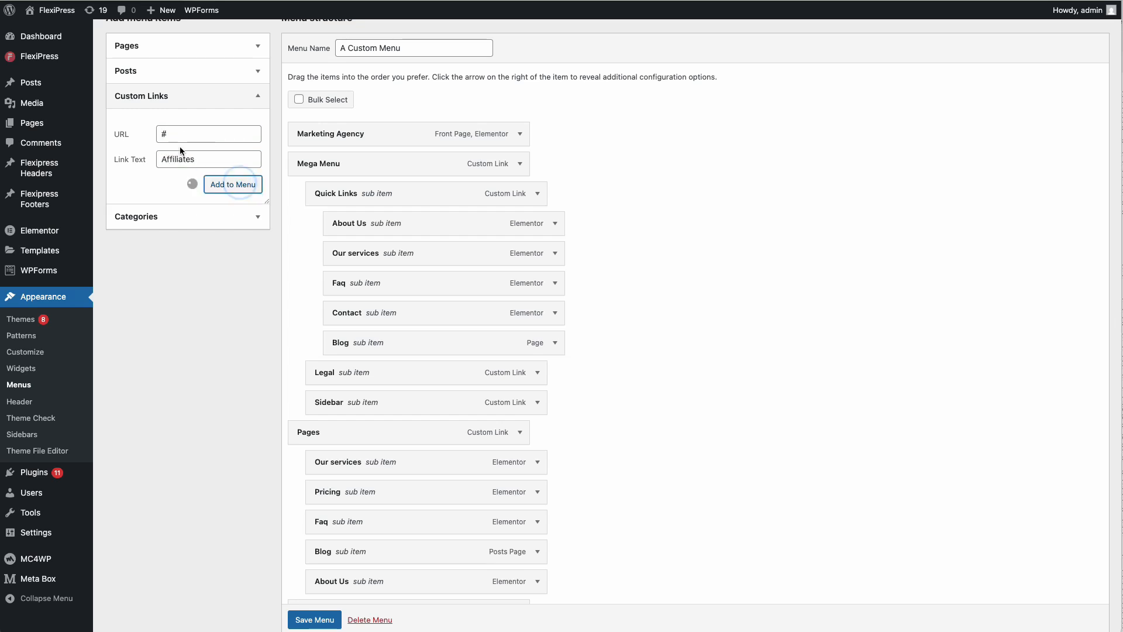
Add a custom link Help Center with URL # to the menu.
{"action": "triple_click", "coordinate": [195, 134]}
{"action": "type", "text": "#"}
{"action": "key", "text": "Tab"}
{"action": "type", "text": "Help Center"}
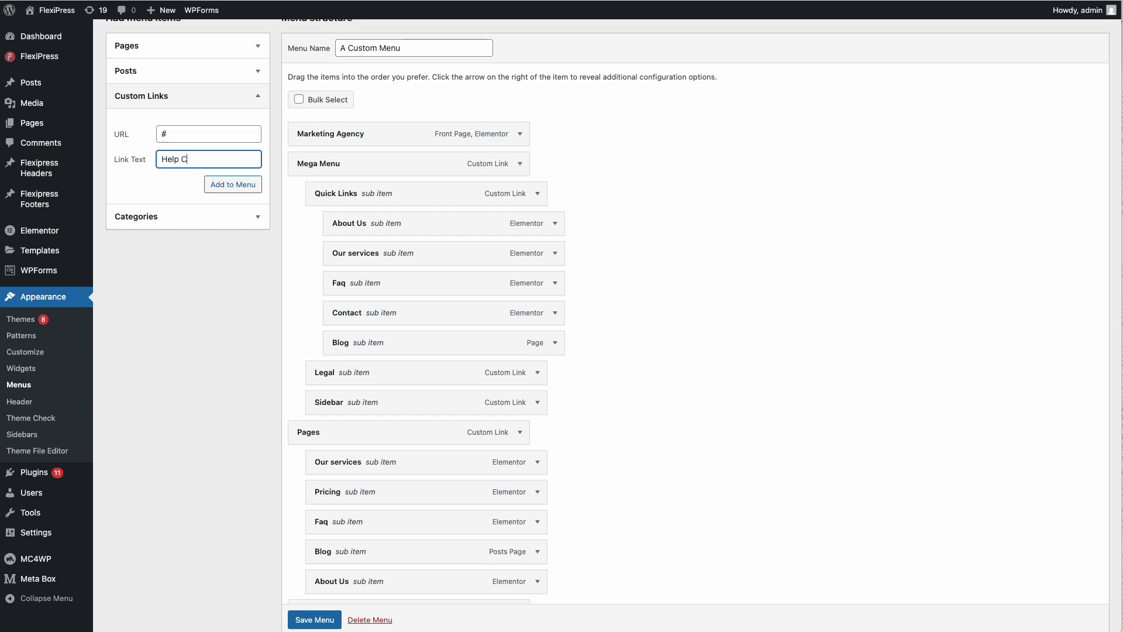
{"action": "left_click", "coordinate": [234, 184]}
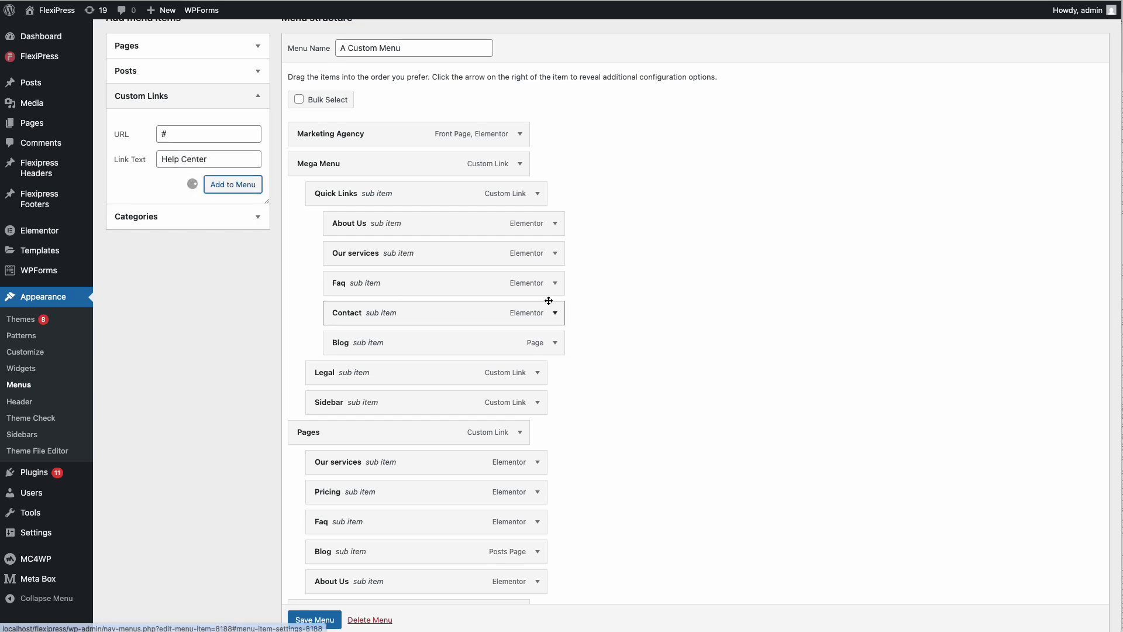
Nest Help Center and Affiliates as sub items under Legal in that order, and save the menu.
{"action": "scroll", "coordinate": [603, 316], "scroll_direction": "down", "scroll_amount": 5}
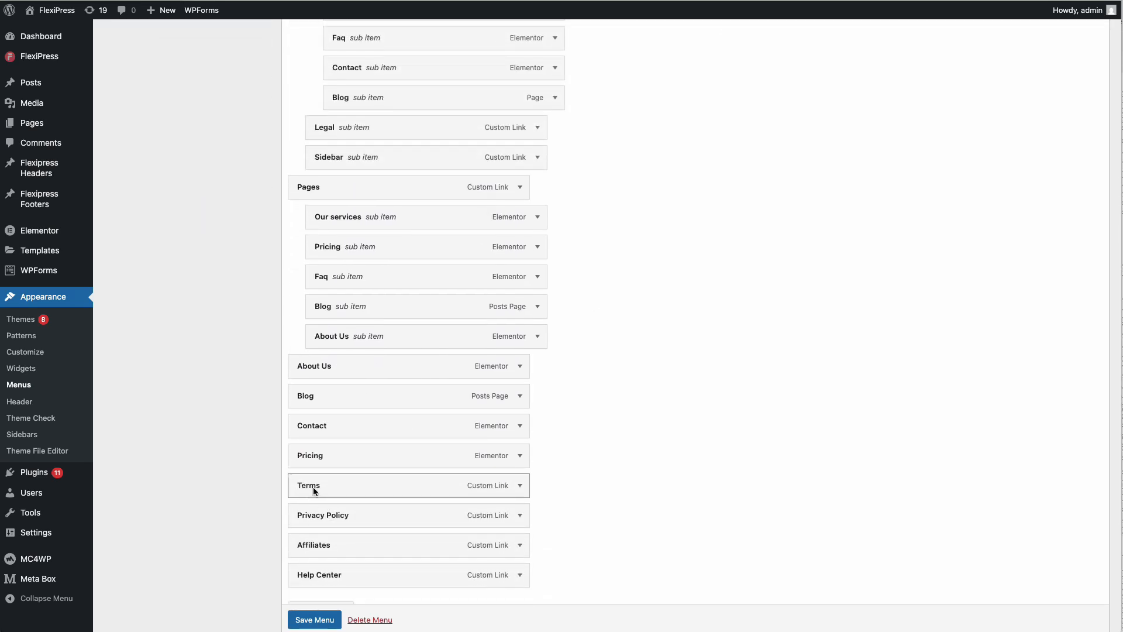
{"action": "left_click_drag", "start_coordinate": [314, 575], "coordinate": [352, 156]}
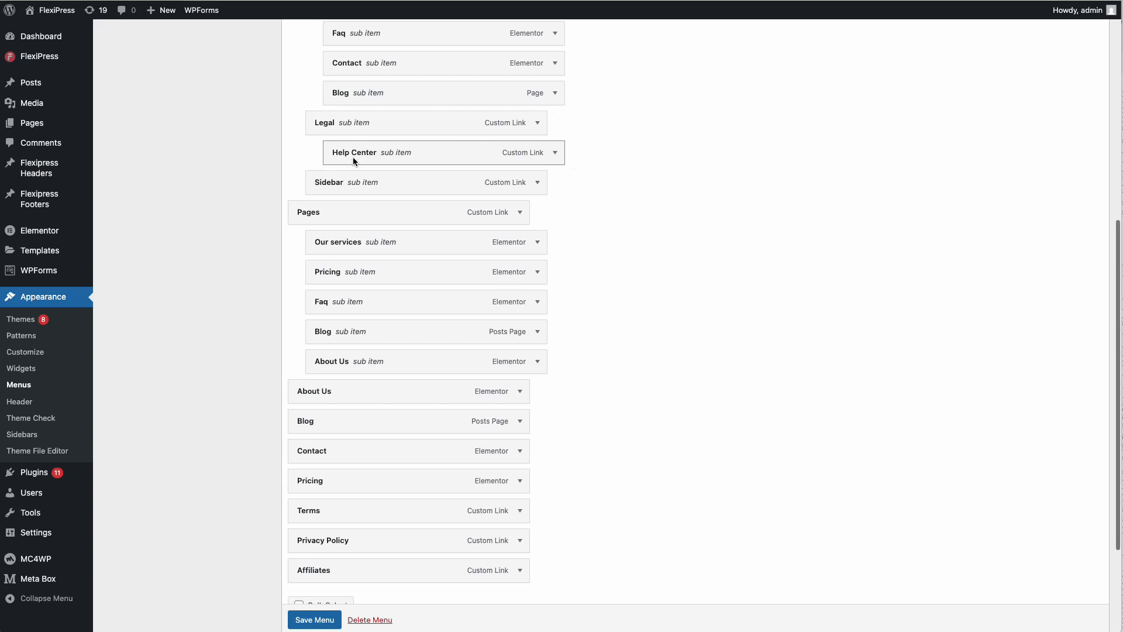
{"action": "left_click_drag", "start_coordinate": [304, 573], "coordinate": [356, 252]}
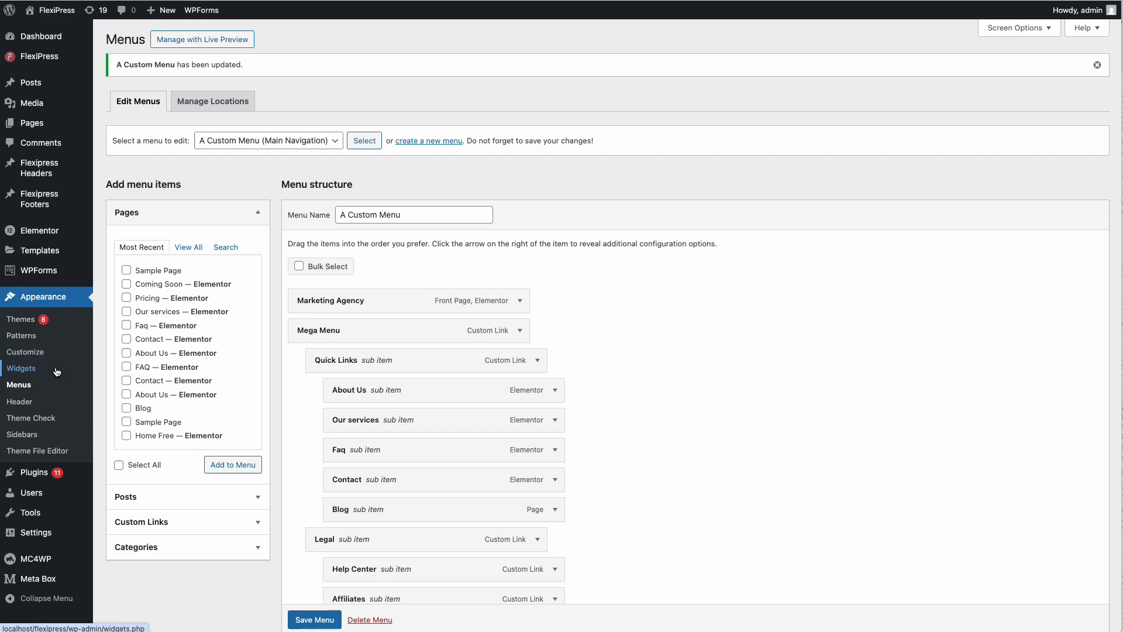
Open the Widgets page separately and add an Image widget to Custom Sidebar 1.
{"action": "right_click", "coordinate": [56, 372]}
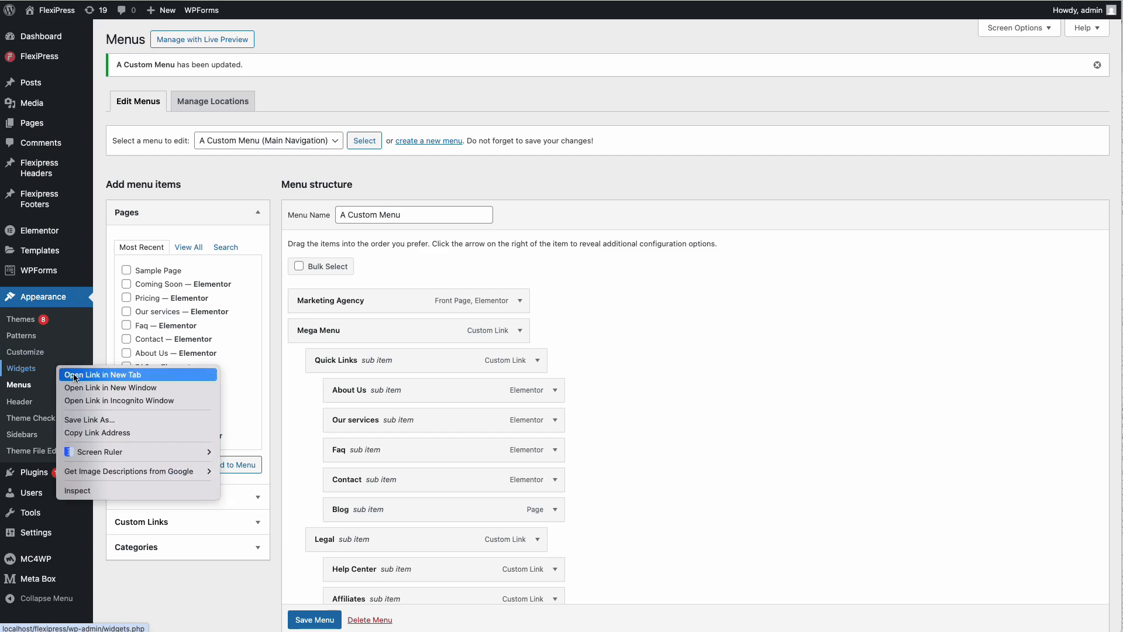
{"action": "left_click", "coordinate": [82, 378]}
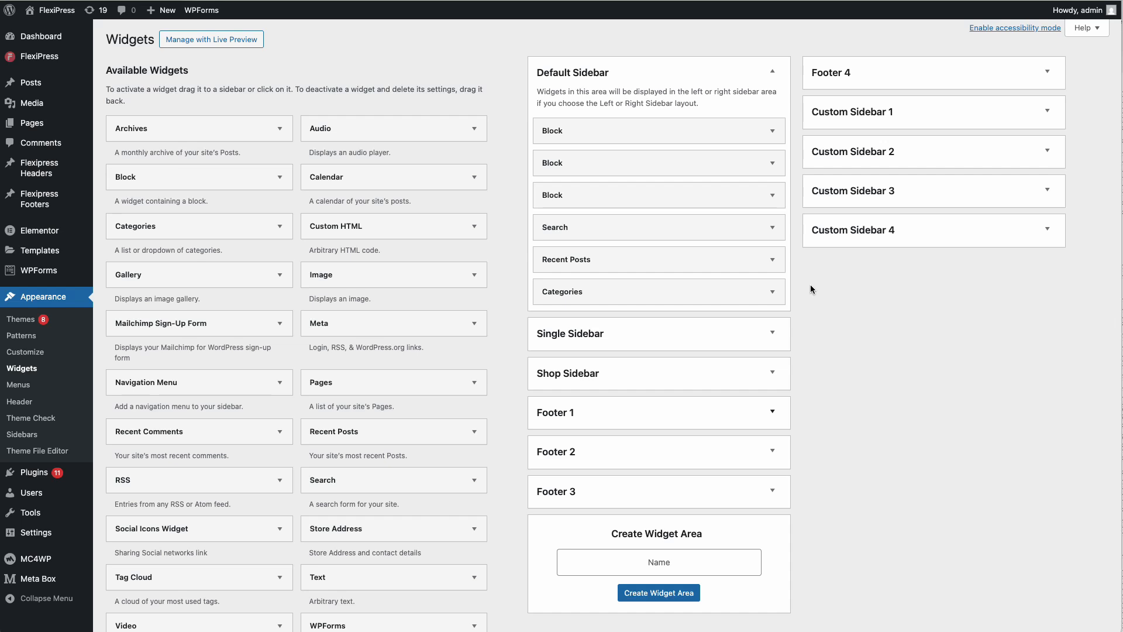
{"action": "left_click", "coordinate": [1046, 111]}
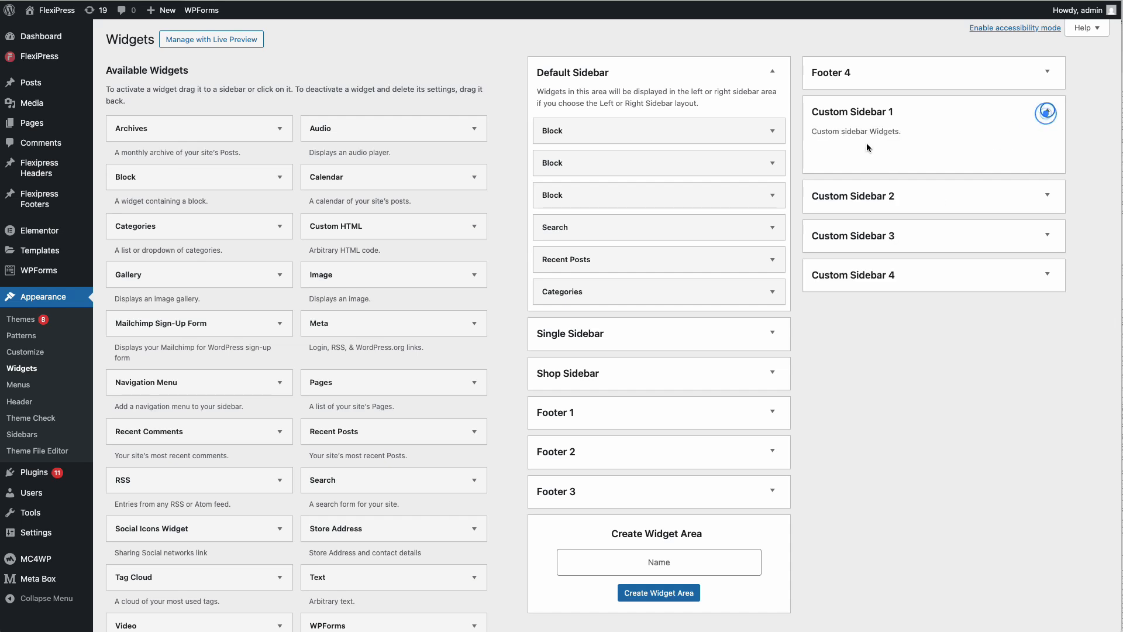
{"action": "left_click", "coordinate": [504, 320]}
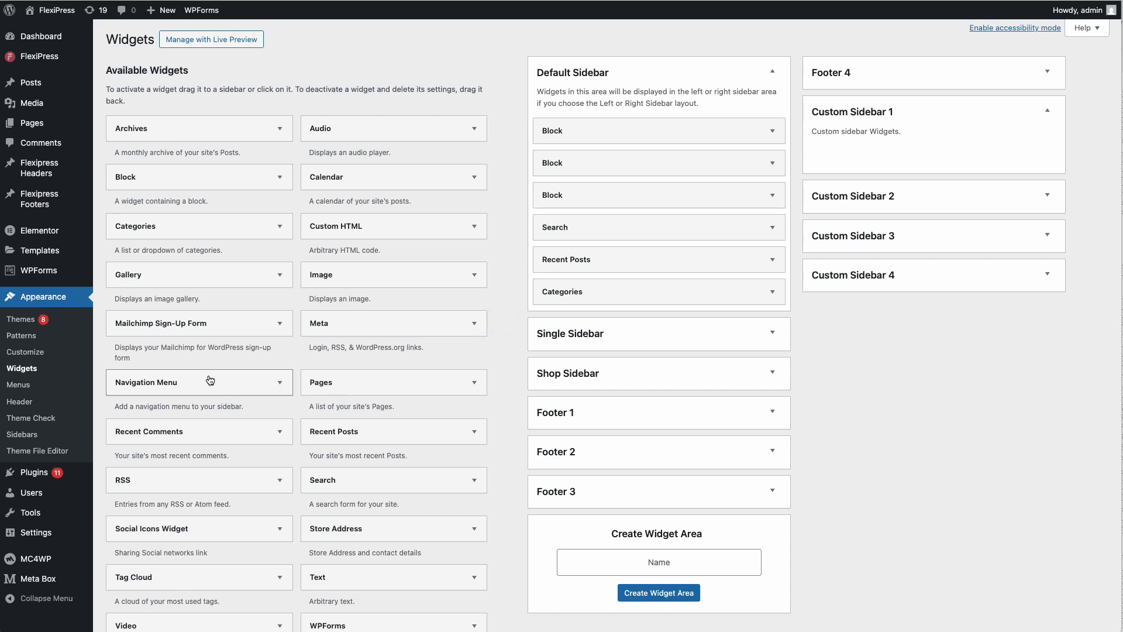
{"action": "scroll", "coordinate": [304, 474], "scroll_direction": "down", "scroll_amount": 1}
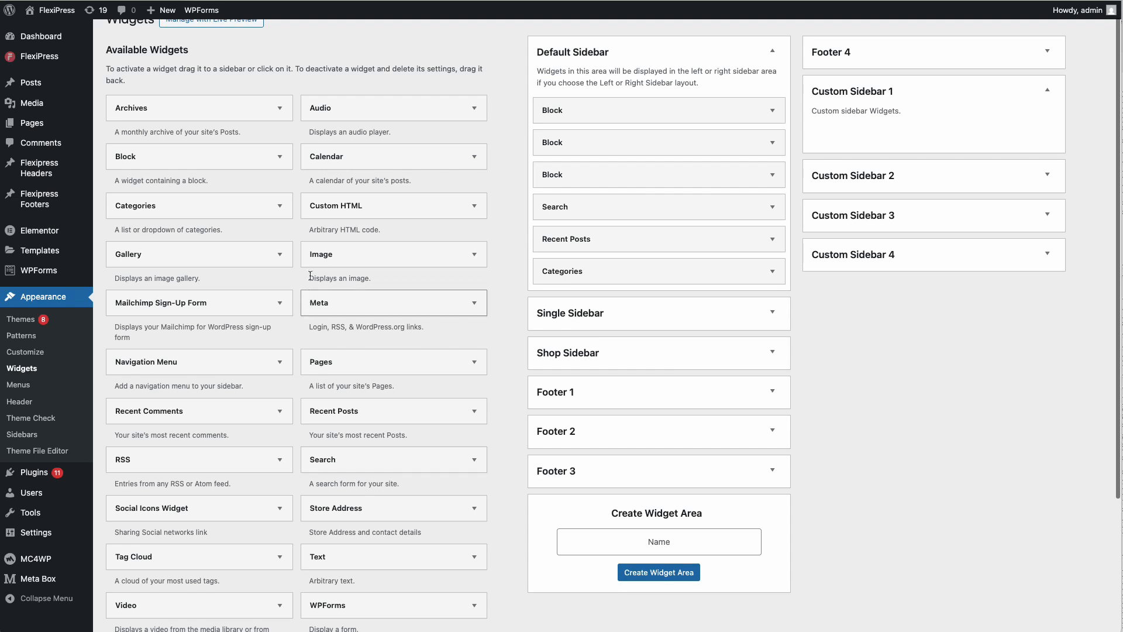
{"action": "left_click_drag", "start_coordinate": [321, 254], "coordinate": [892, 127]}
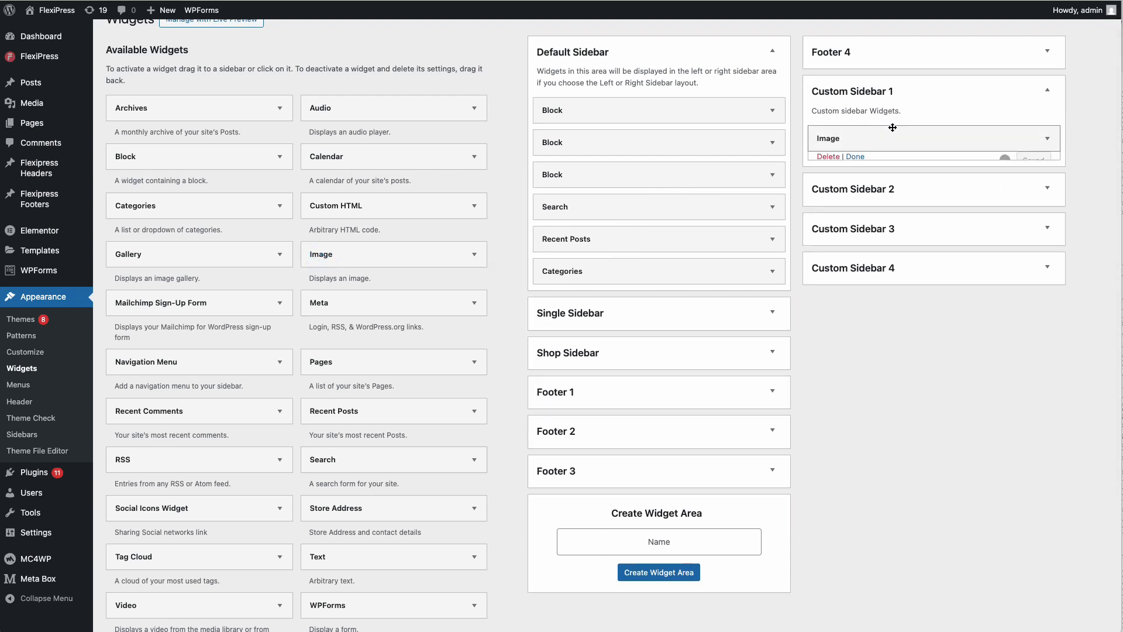
Insert the pink cosmetics image product-2-4-5.webp from the media library into the Custom Sidebar 1 Image widget.
{"action": "left_click", "coordinate": [859, 209]}
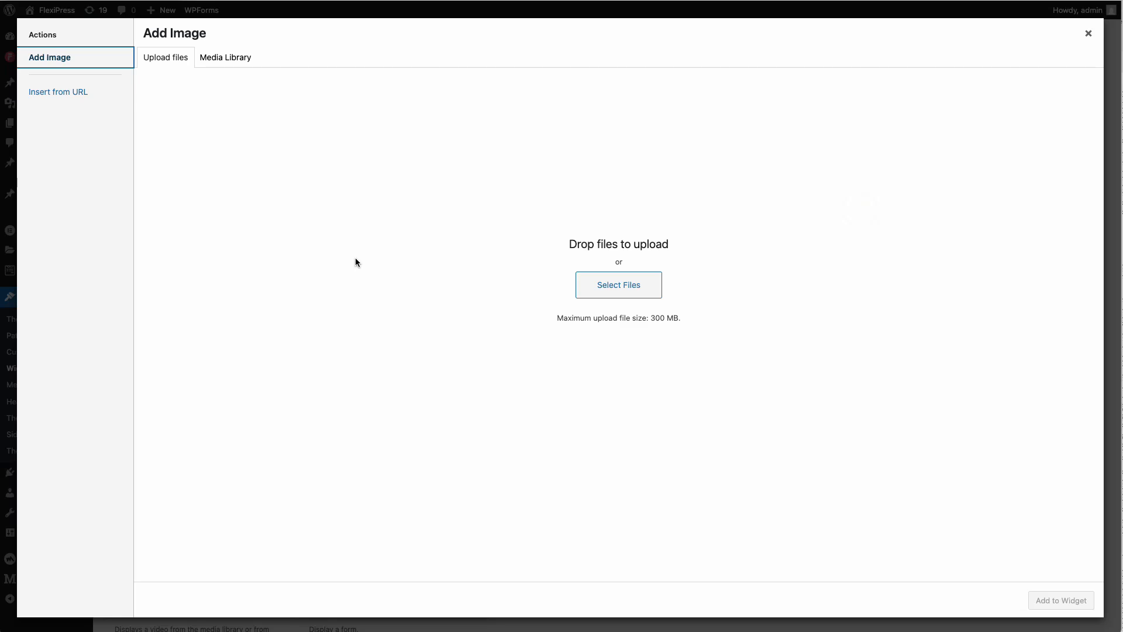
{"action": "left_click", "coordinate": [225, 58]}
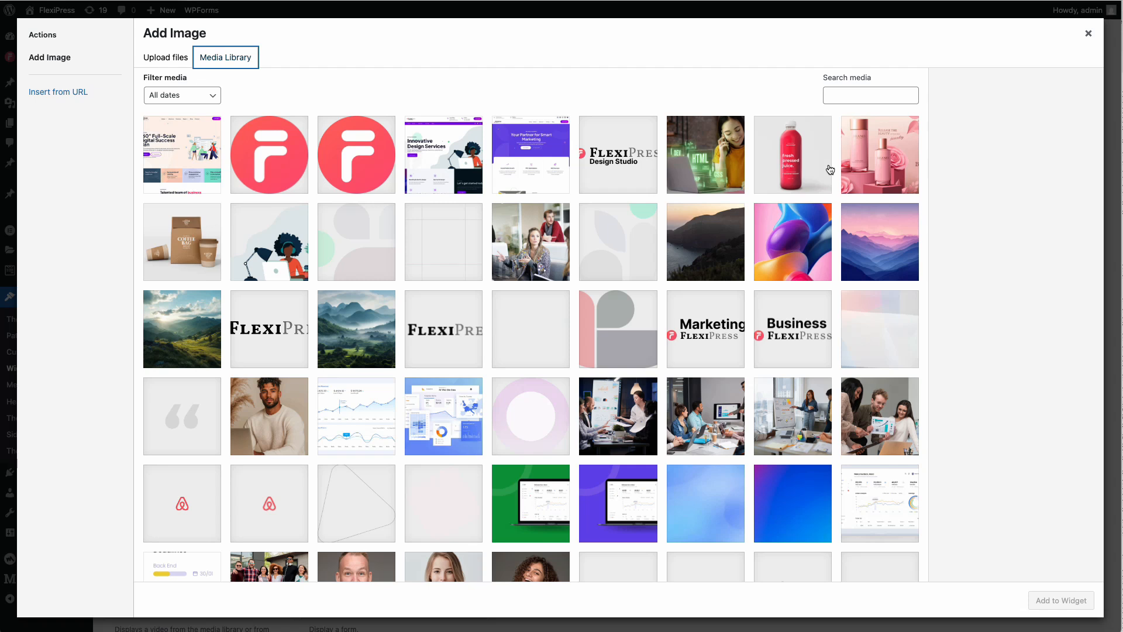
{"action": "left_click", "coordinate": [853, 170]}
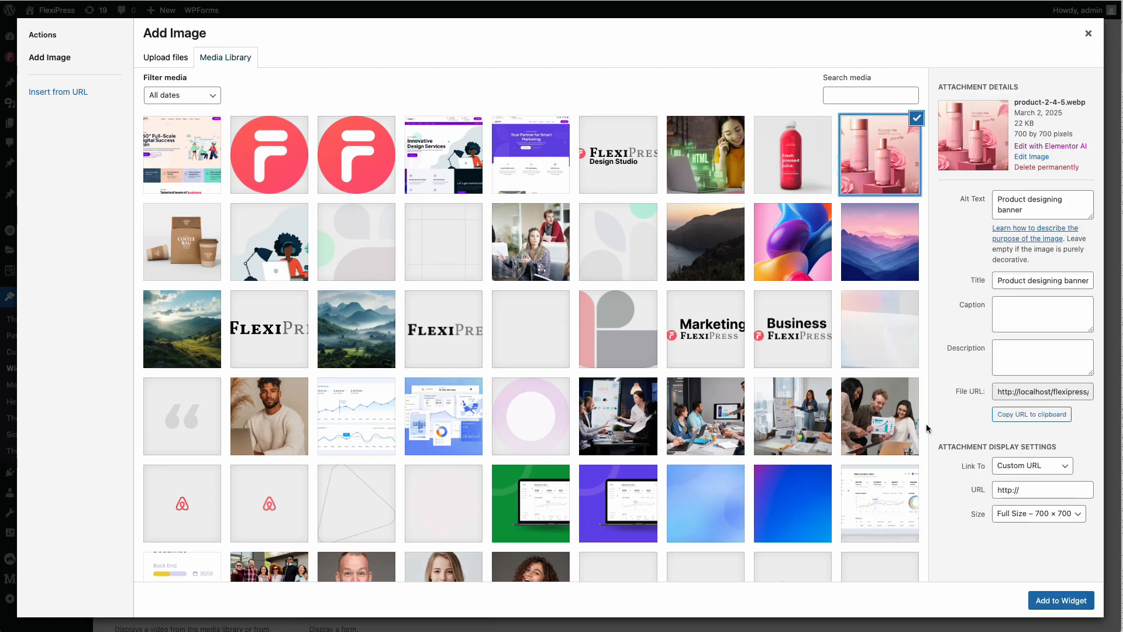
{"action": "left_click", "coordinate": [1062, 598]}
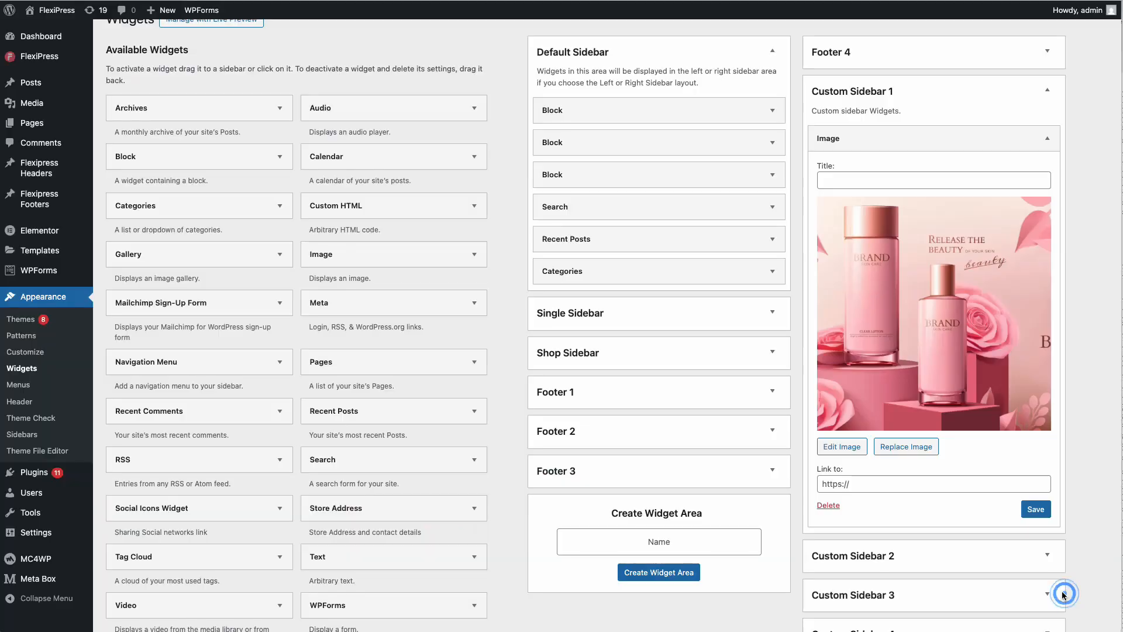
Save the Image widget in Custom Sidebar 1 and return to the Menus page.
{"action": "scroll", "coordinate": [840, 471], "scroll_direction": "down", "scroll_amount": 1}
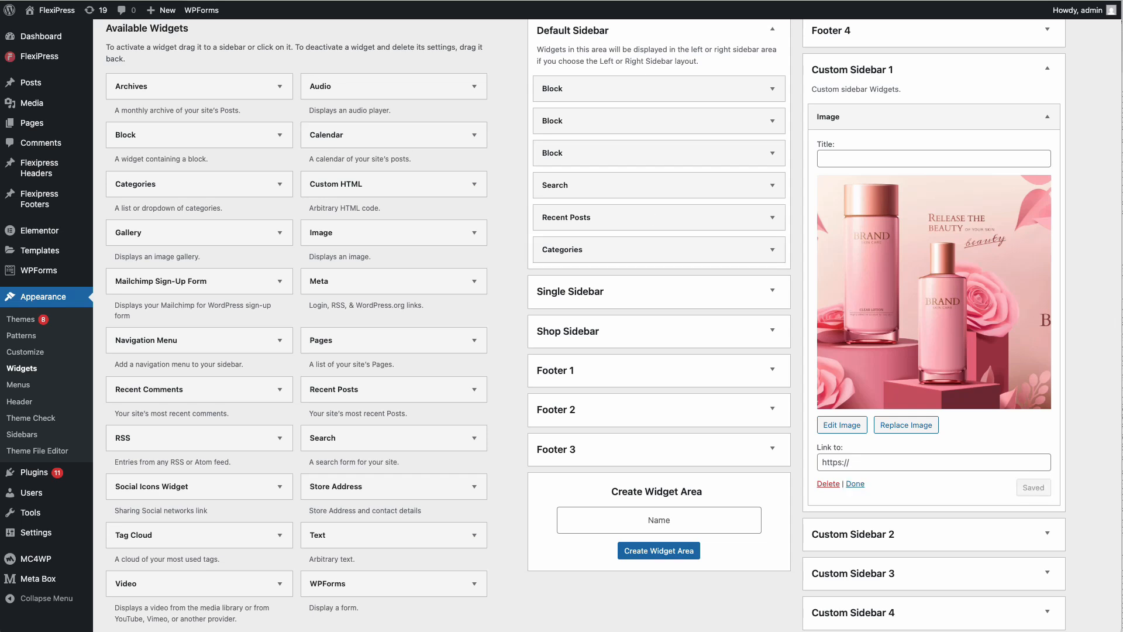
{"action": "left_click", "coordinate": [18, 385]}
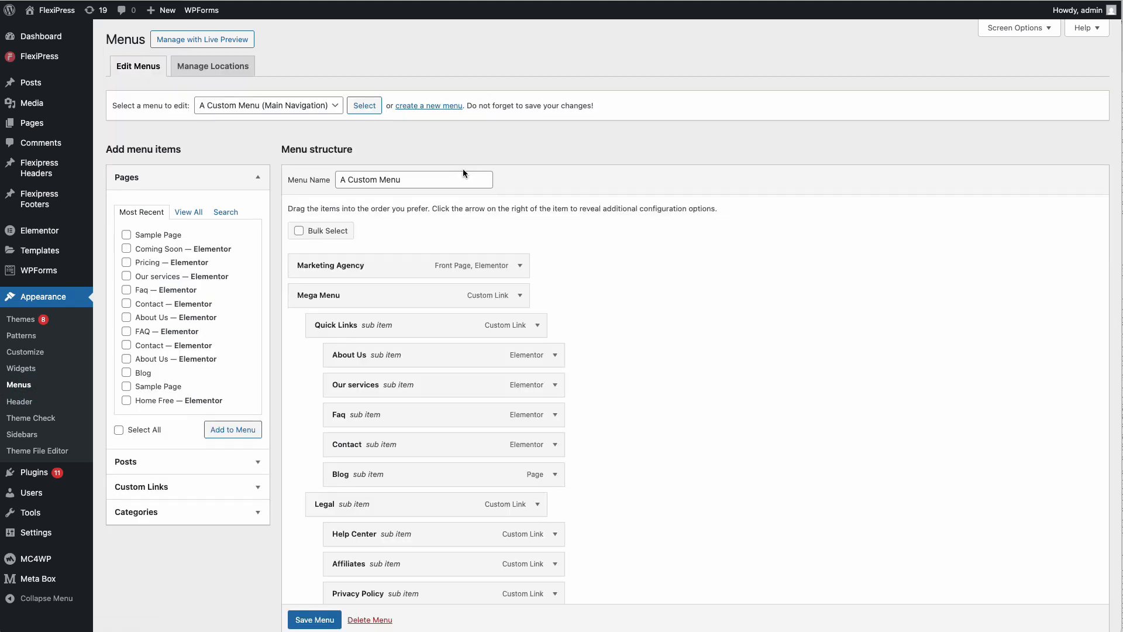
Set the Sidebar sub item's Mega Menu Widget Area to Custom Sidebar 1 and save the menu.
{"action": "scroll", "coordinate": [285, 167], "scroll_direction": "down", "scroll_amount": 2}
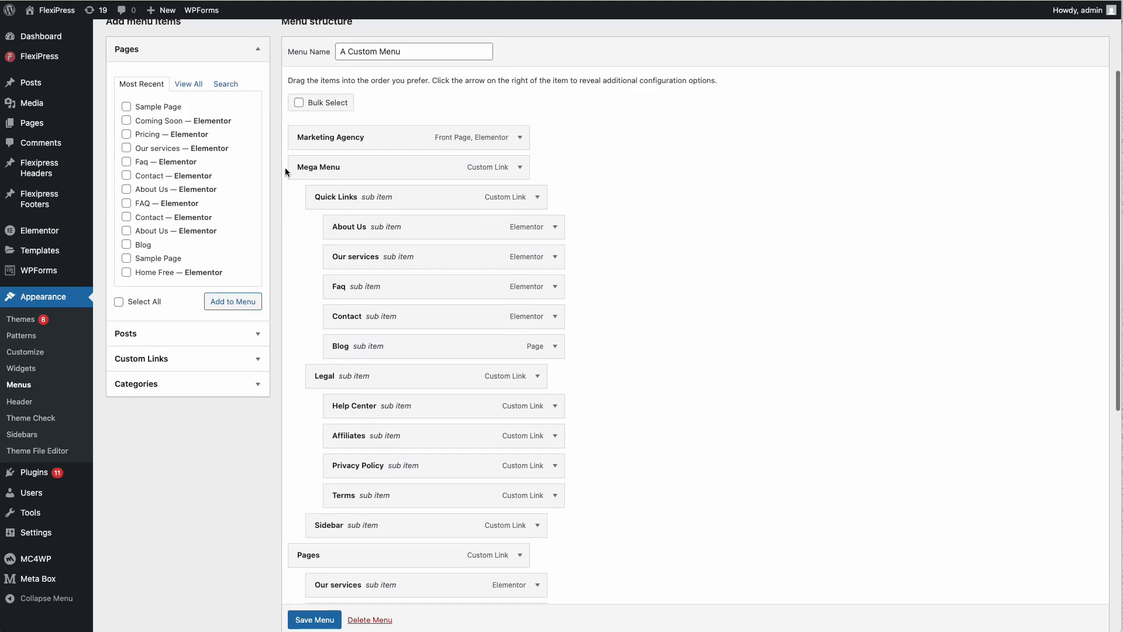
{"action": "scroll", "coordinate": [285, 168], "scroll_direction": "down", "scroll_amount": 2}
{"action": "left_click", "coordinate": [531, 420]}
{"action": "scroll", "coordinate": [479, 423], "scroll_direction": "down", "scroll_amount": 2}
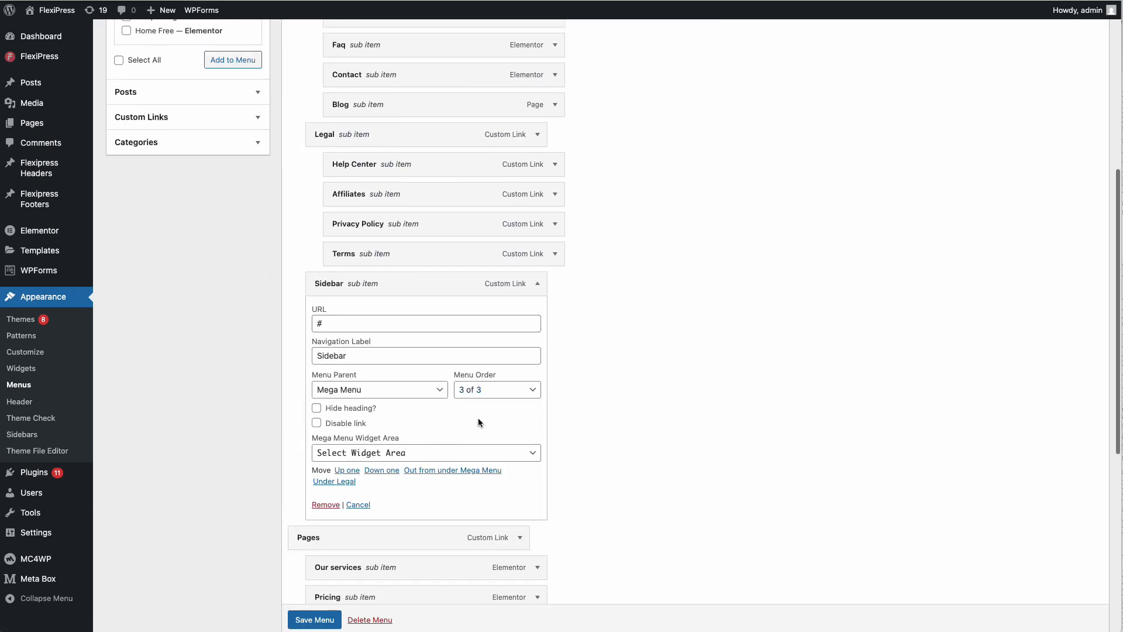
{"action": "left_click", "coordinate": [340, 458]}
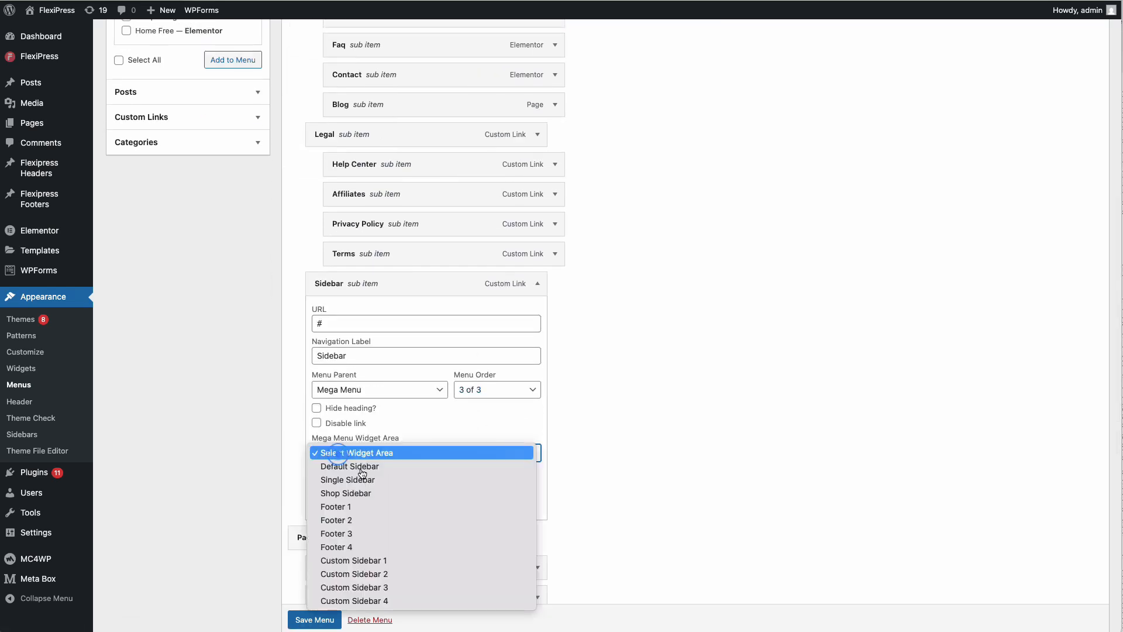
{"action": "left_click", "coordinate": [361, 561]}
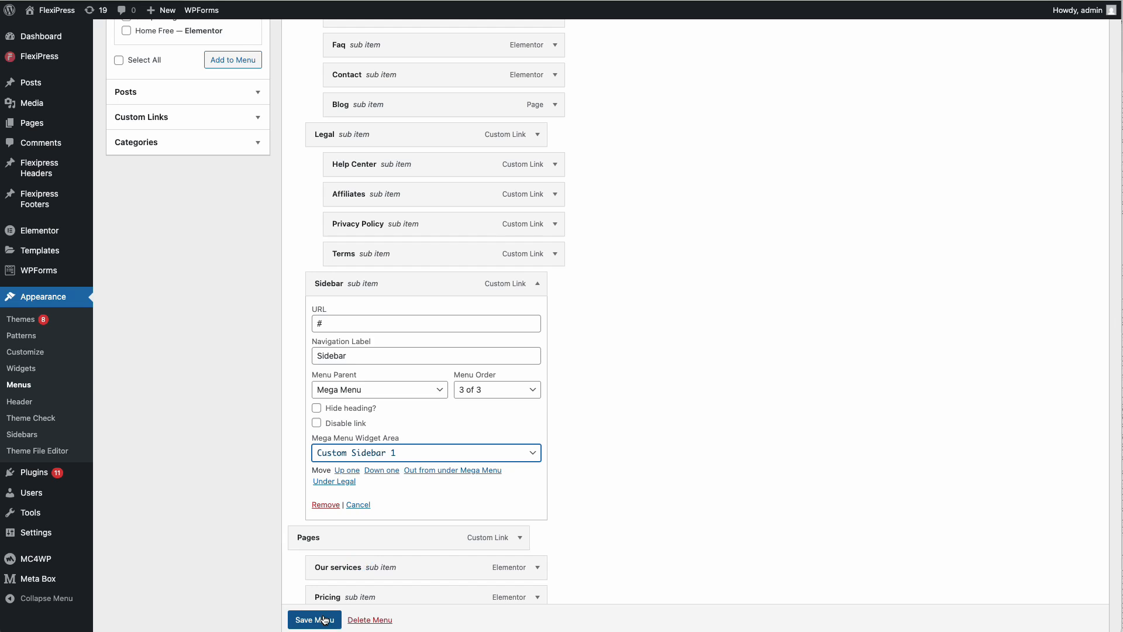
{"action": "scroll", "coordinate": [325, 620], "scroll_direction": "down", "scroll_amount": 1}
{"action": "left_click", "coordinate": [326, 620]}
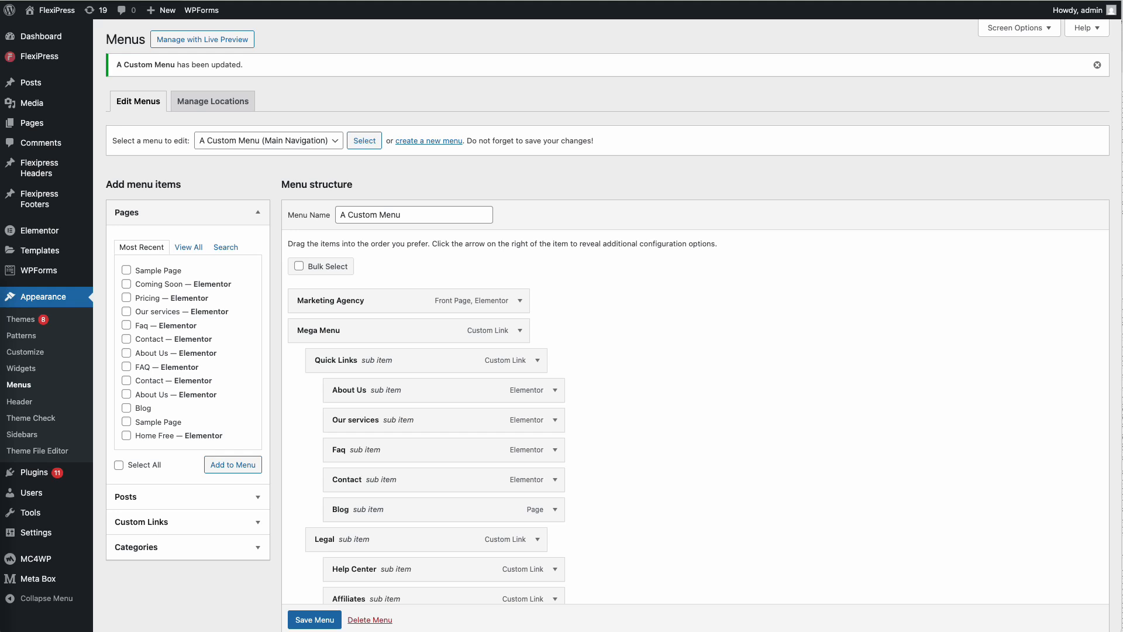
Reload the site's front page and check the Mega Menu dropdown.
{"action": "key", "text": "ctrl+Tab"}
{"action": "key", "text": "super+r"}
{"action": "mouse_move", "coordinate": [542, 83]}
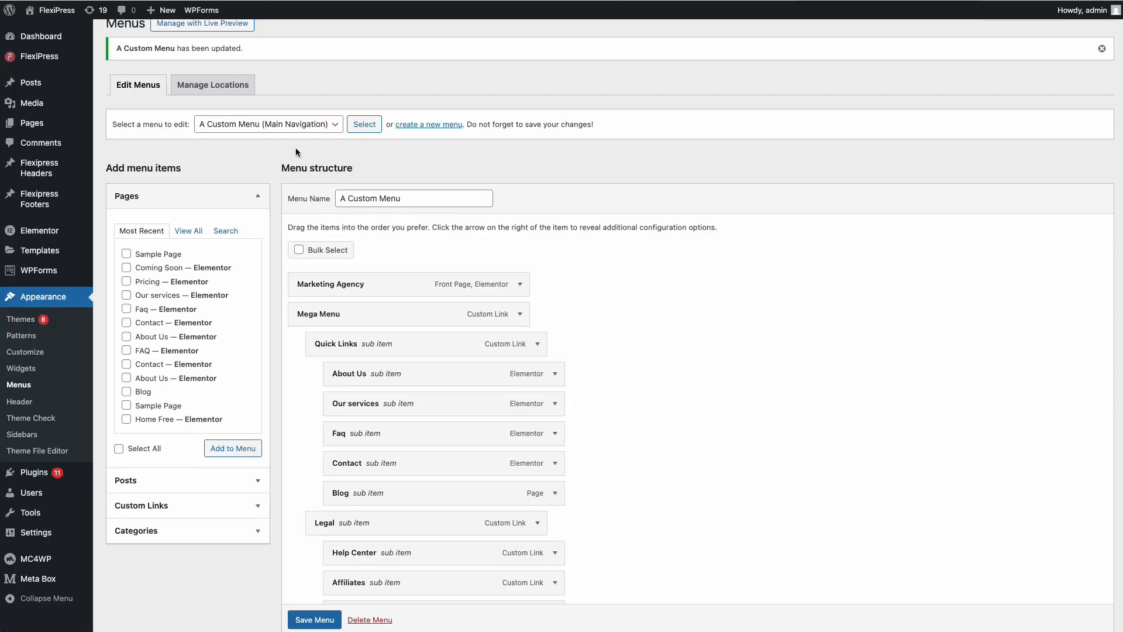
Turn off Hide Mega menu heading for the Mega Menu item with megamenu kept enabled, save, and check the dropdown on the reloaded site.
{"action": "scroll", "coordinate": [472, 308], "scroll_direction": "down", "scroll_amount": 1}
{"action": "left_click", "coordinate": [519, 300]}
{"action": "scroll", "coordinate": [410, 363], "scroll_direction": "down", "scroll_amount": 2}
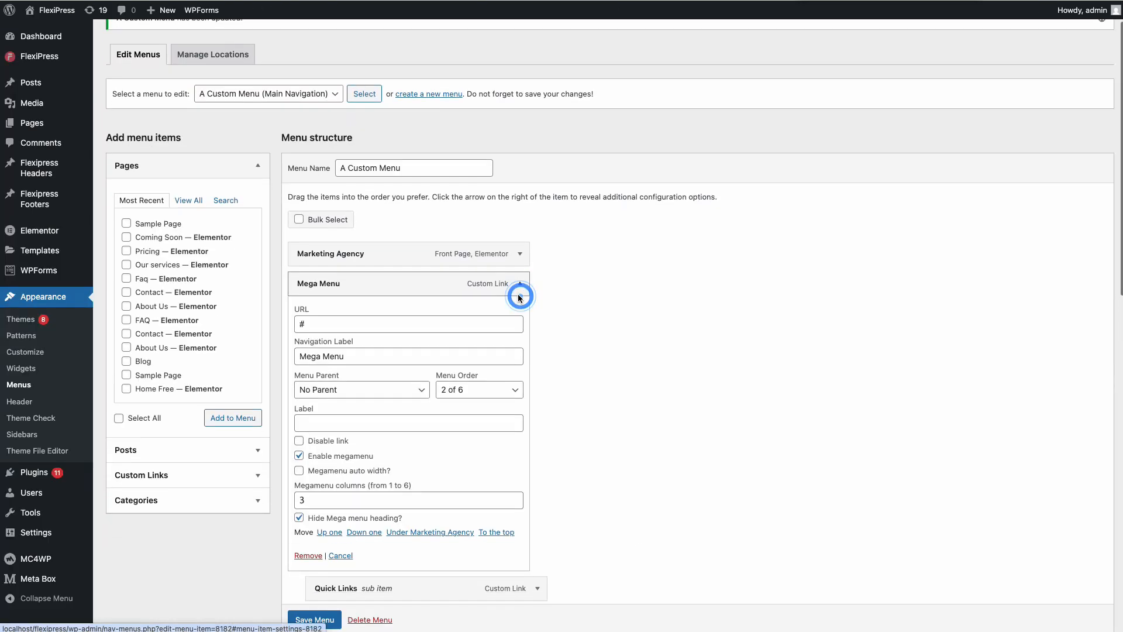
{"action": "left_click", "coordinate": [299, 419]}
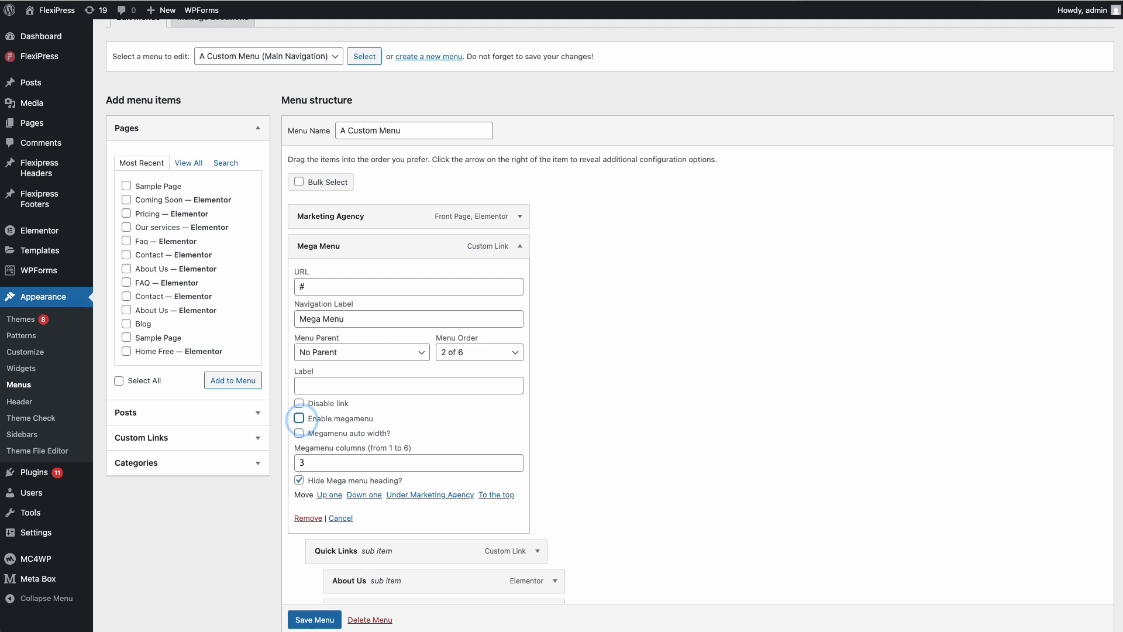
{"action": "left_click", "coordinate": [298, 419]}
{"action": "left_click", "coordinate": [299, 481]}
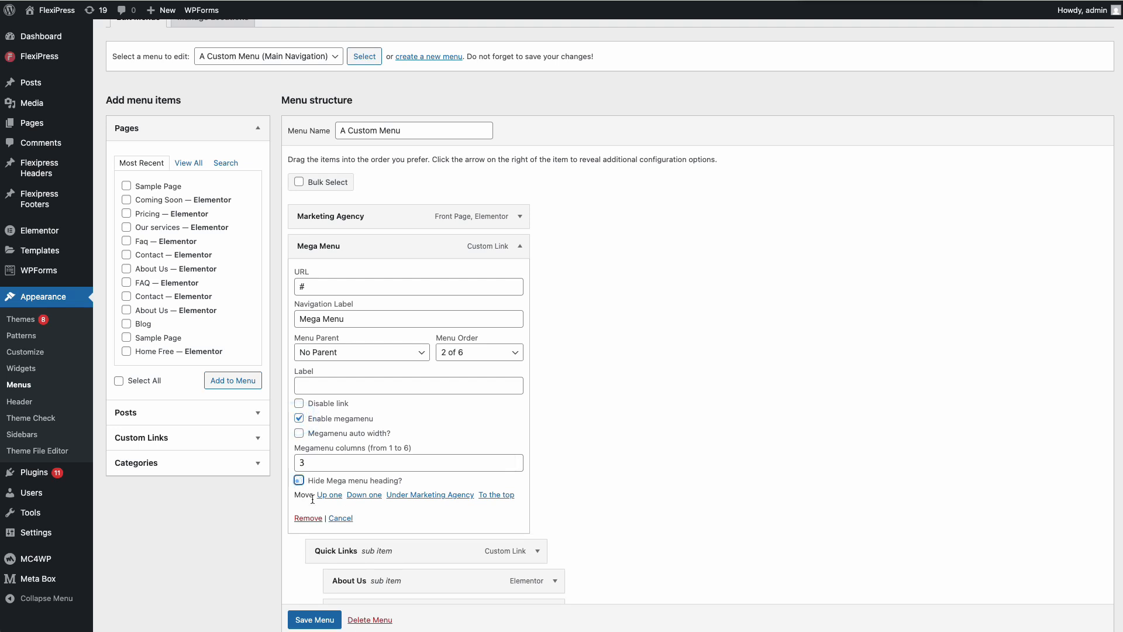
{"action": "scroll", "coordinate": [316, 617], "scroll_direction": "down", "scroll_amount": 1}
{"action": "left_click", "coordinate": [316, 615]}
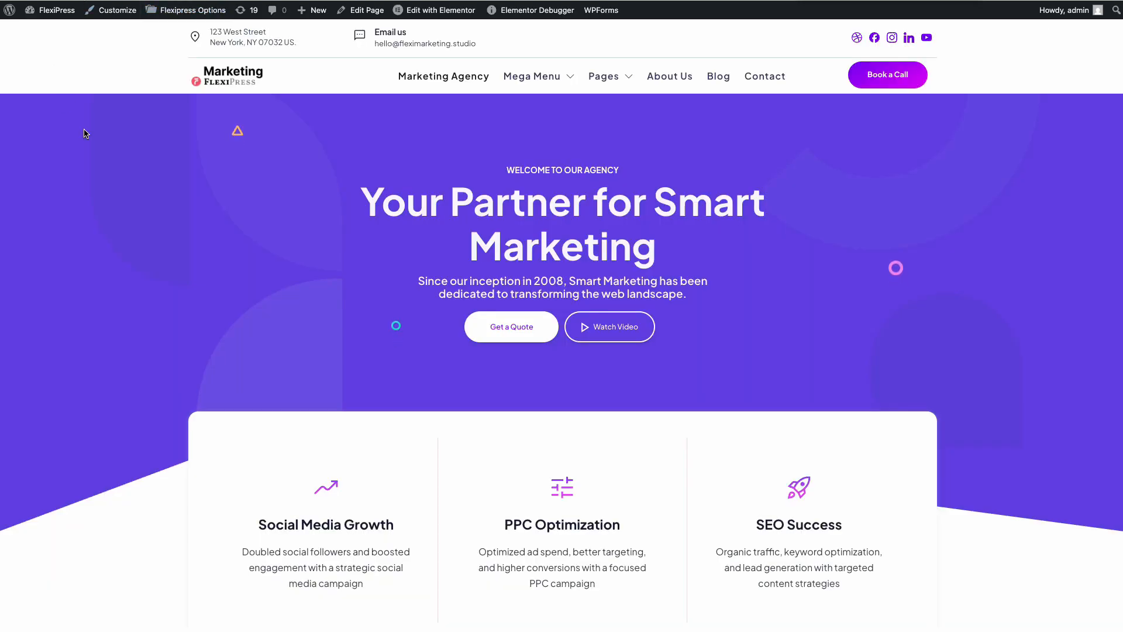
{"action": "key", "text": "super+r"}
{"action": "mouse_move", "coordinate": [529, 76]}
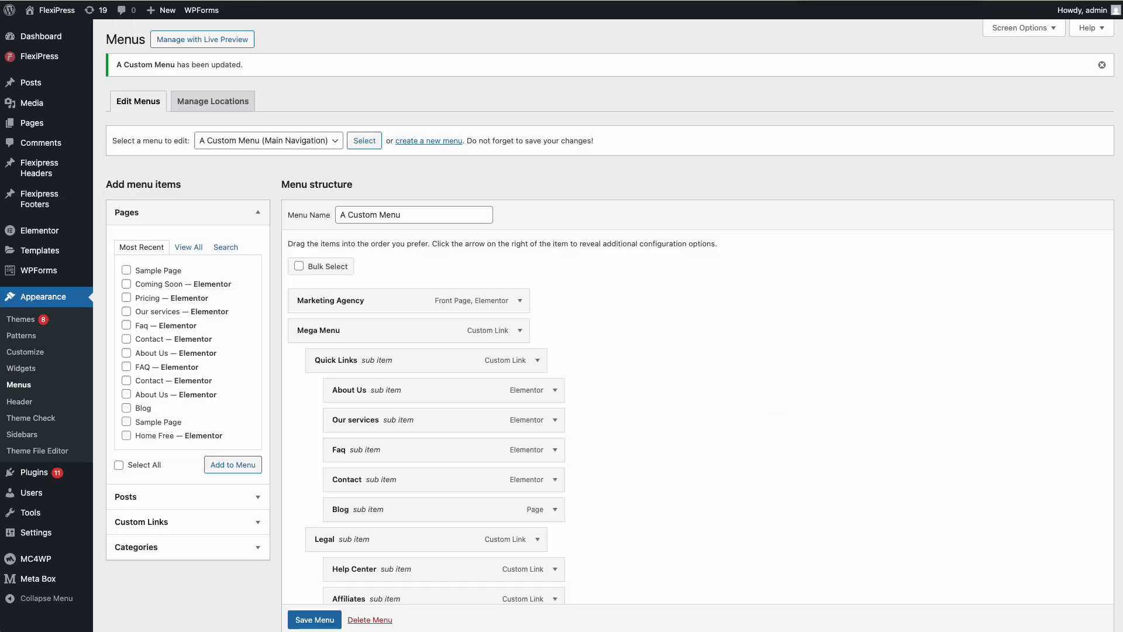
Enable Hide heading for the Sidebar sub item, save the menu, and check the Mega Menu on the site.
{"action": "scroll", "coordinate": [413, 296], "scroll_direction": "down", "scroll_amount": 5}
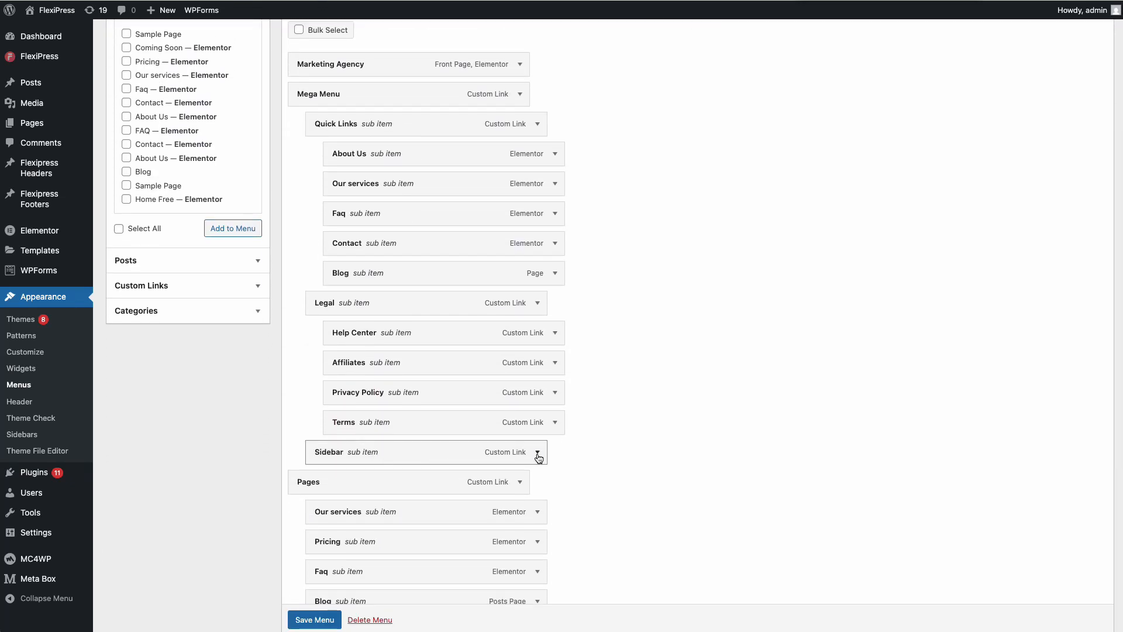
{"action": "left_click", "coordinate": [536, 454]}
{"action": "scroll", "coordinate": [514, 421], "scroll_direction": "down", "scroll_amount": 3}
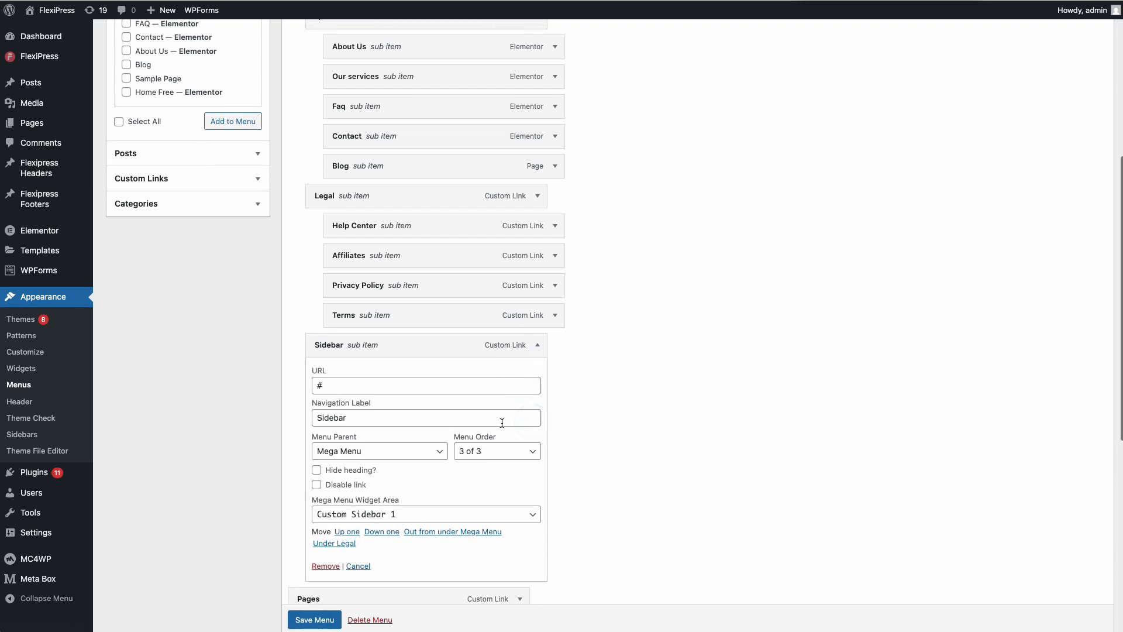
{"action": "left_click", "coordinate": [317, 413]}
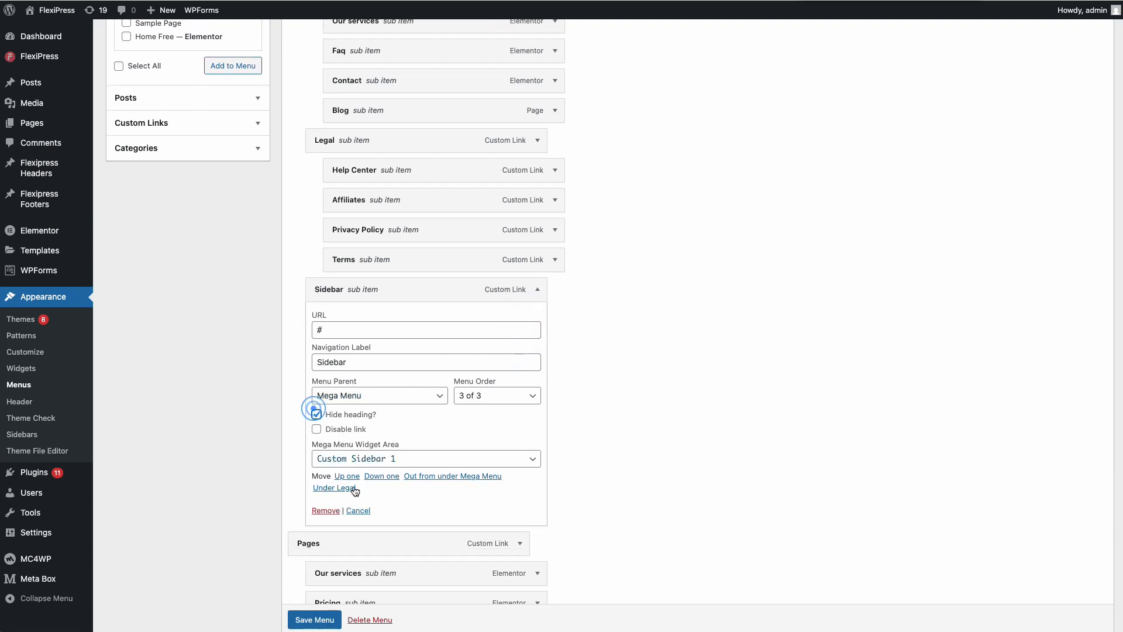
{"action": "scroll", "coordinate": [327, 527], "scroll_direction": "down", "scroll_amount": 2}
{"action": "left_click", "coordinate": [302, 620]}
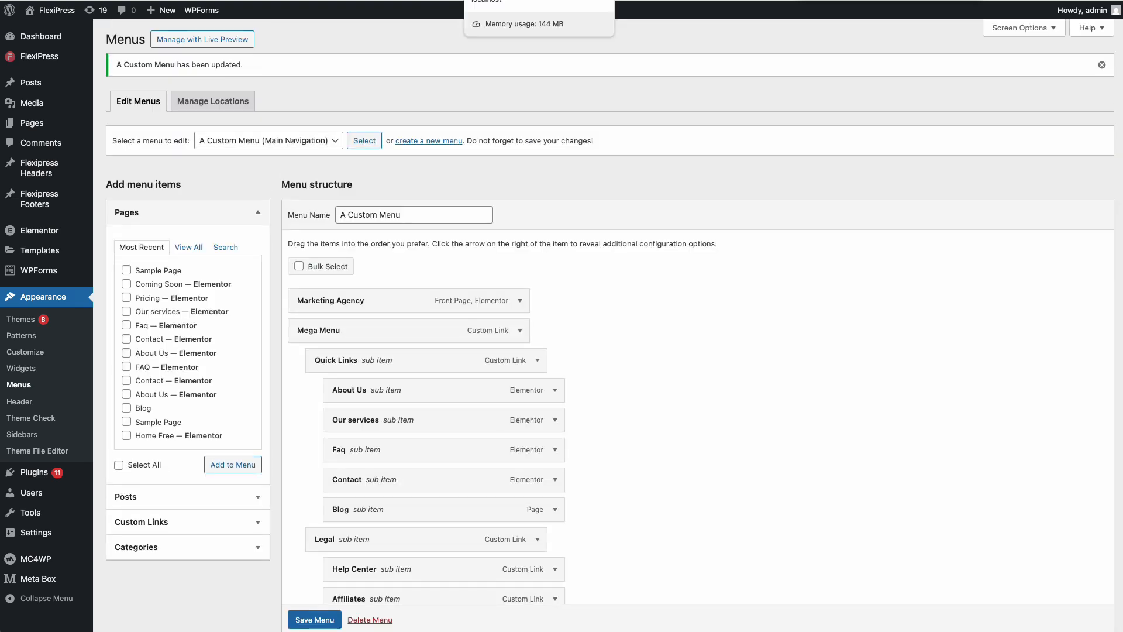
{"action": "left_click", "coordinate": [514, 1]}
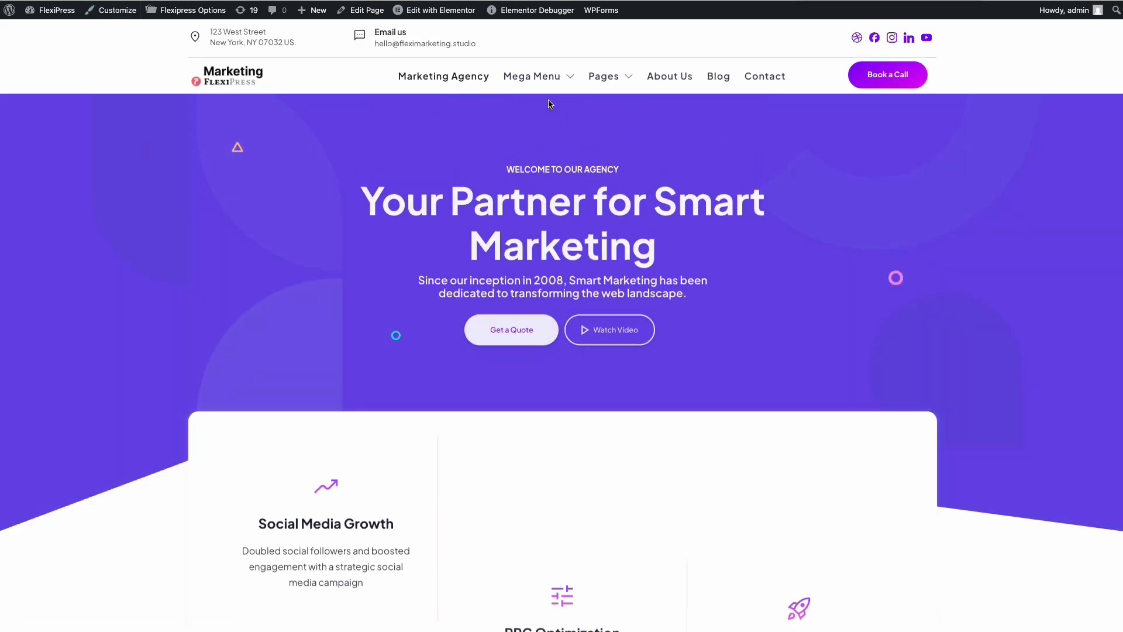
{"action": "mouse_move", "coordinate": [526, 87]}
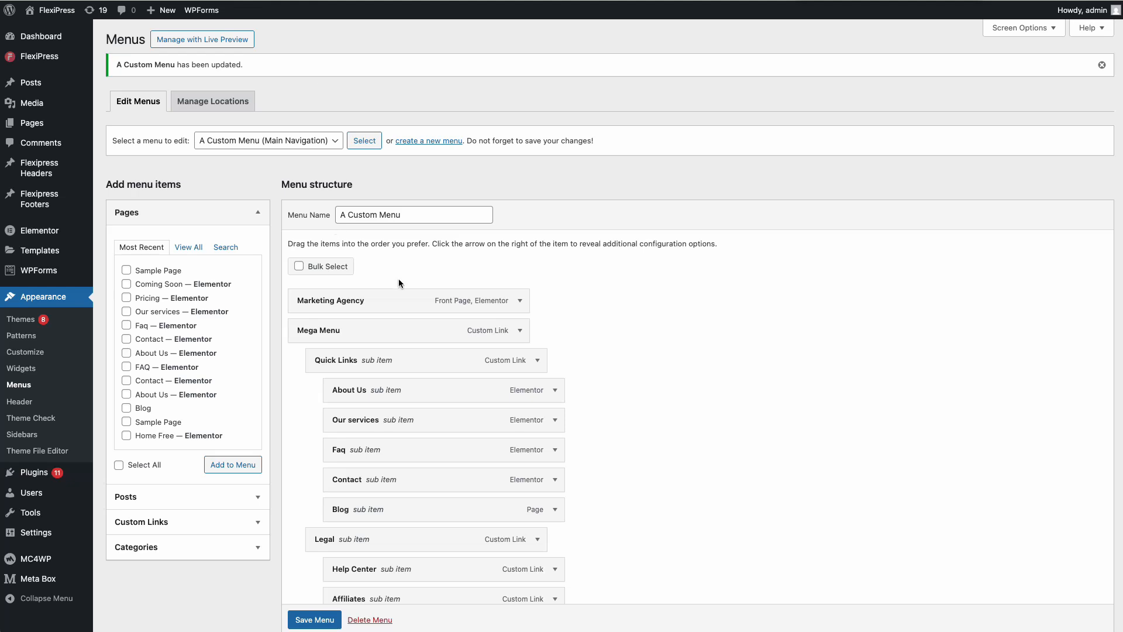
Set the Mega Menu item's megamenu columns to 4 and save the menu.
{"action": "left_click", "coordinate": [520, 329]}
{"action": "scroll", "coordinate": [444, 326], "scroll_direction": "down", "scroll_amount": 1}
{"action": "left_click", "coordinate": [514, 489]}
{"action": "scroll", "coordinate": [575, 442], "scroll_direction": "down", "scroll_amount": 3}
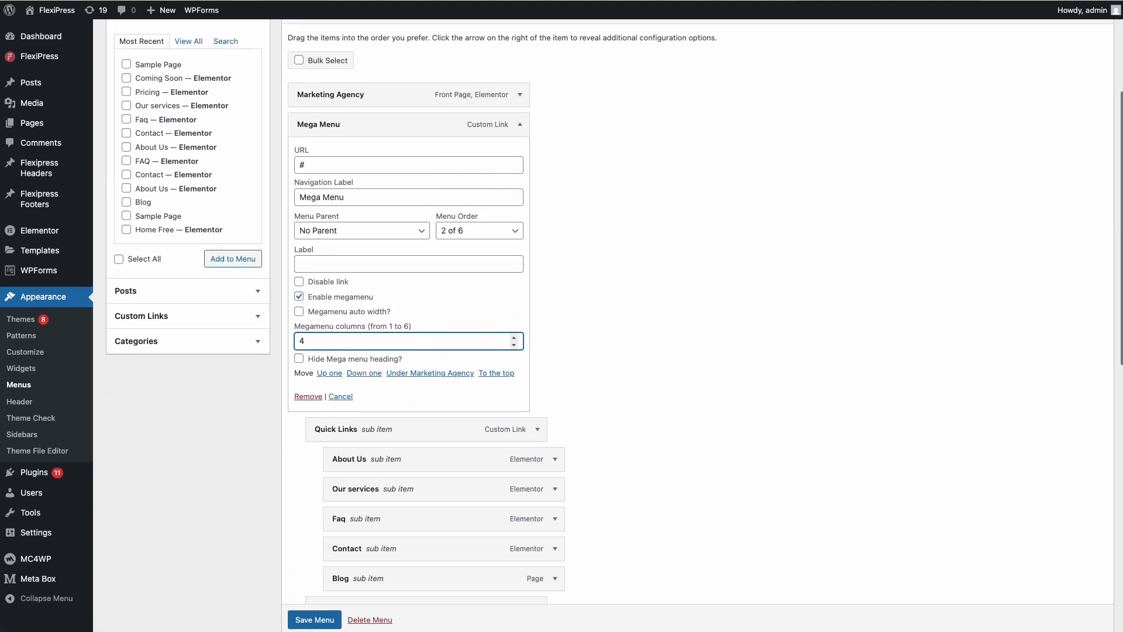
{"action": "scroll", "coordinate": [303, 623], "scroll_direction": "down", "scroll_amount": 1}
{"action": "left_click", "coordinate": [310, 619]}
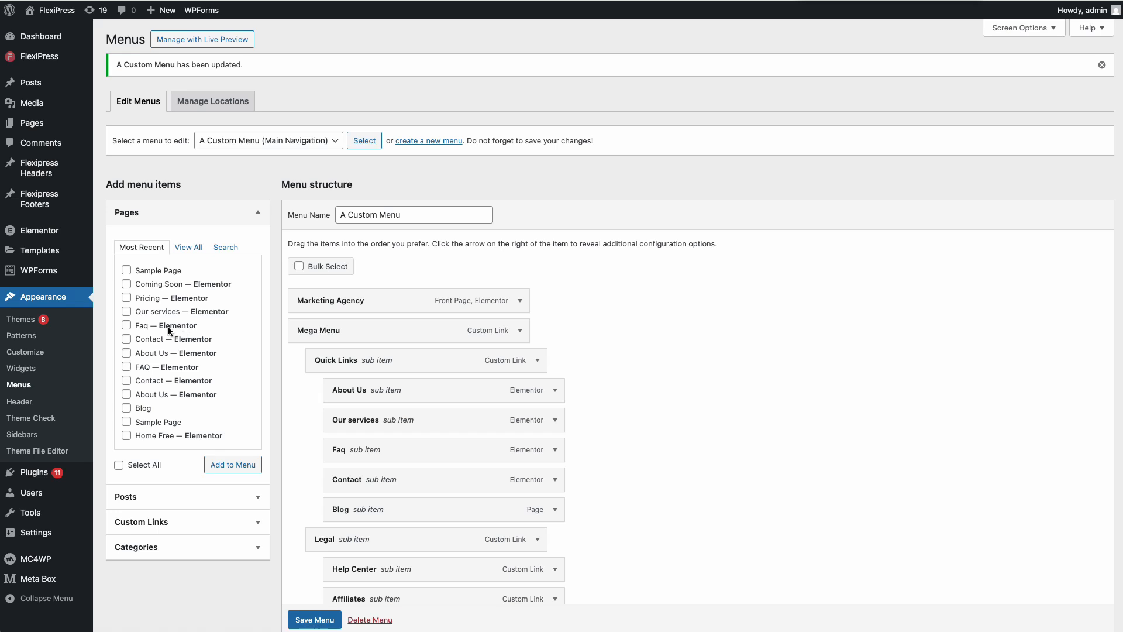
Add a custom link Account with URL # to the menu.
{"action": "scroll", "coordinate": [189, 471], "scroll_direction": "down", "scroll_amount": 1}
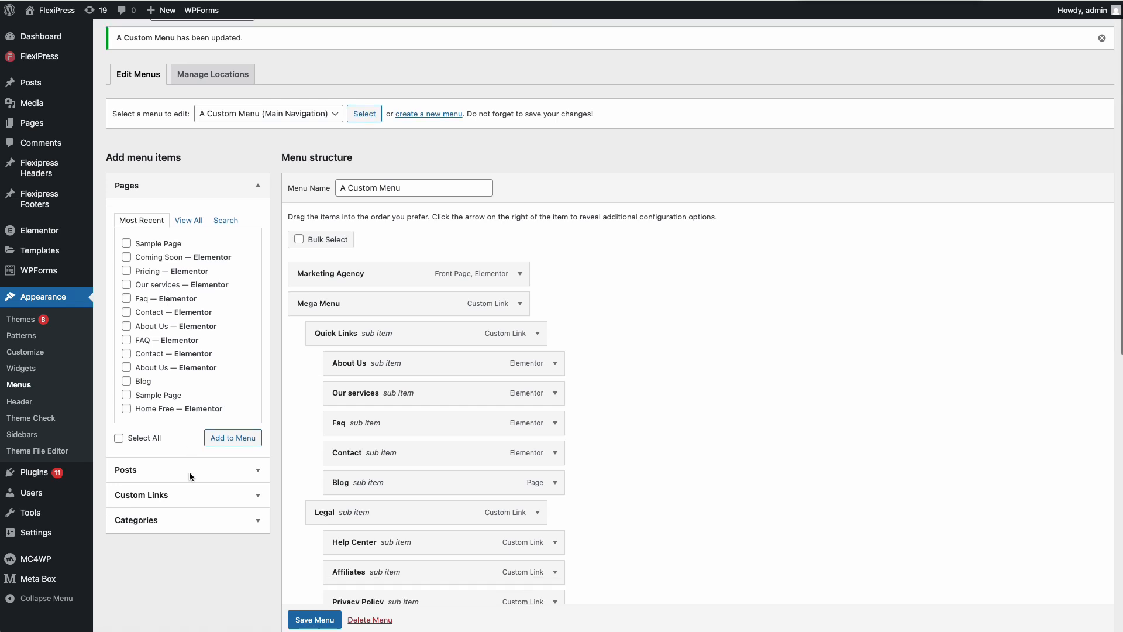
{"action": "left_click", "coordinate": [173, 475]}
{"action": "left_click", "coordinate": [177, 251]}
{"action": "type", "text": "#"}
{"action": "left_click", "coordinate": [185, 284]}
{"action": "type", "text": "Account"}
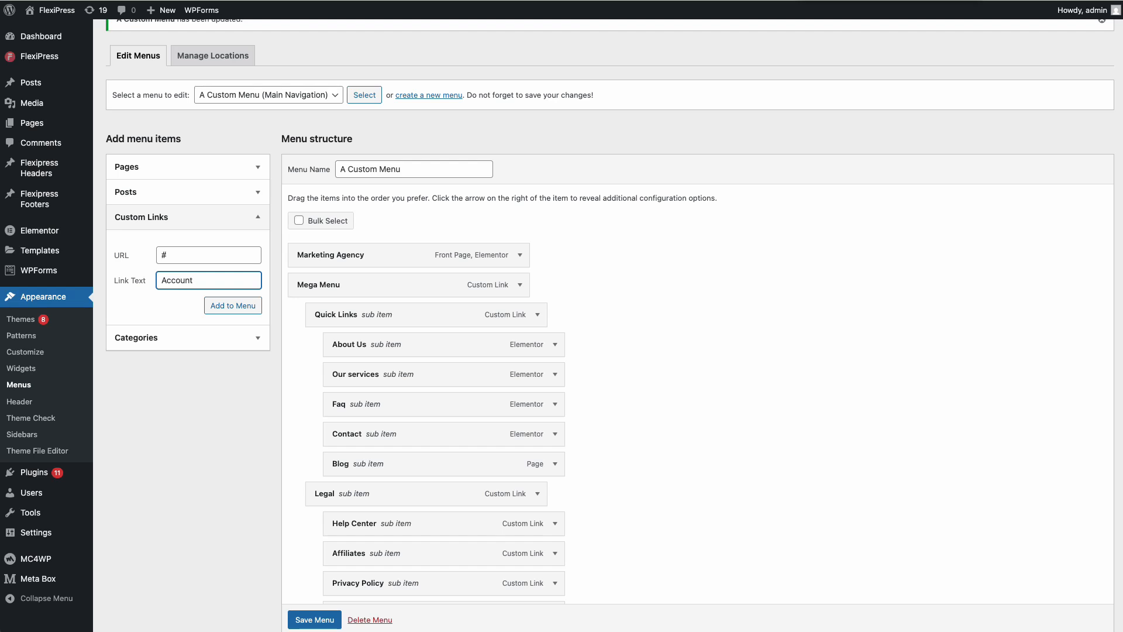
{"action": "key", "text": "Tab"}
Add a custom link My Account with URL # to the menu.
{"action": "type", "text": "#"}
{"action": "key", "text": "Tab"}
{"action": "type", "text": "M"}
{"action": "left_click", "coordinate": [222, 312]}
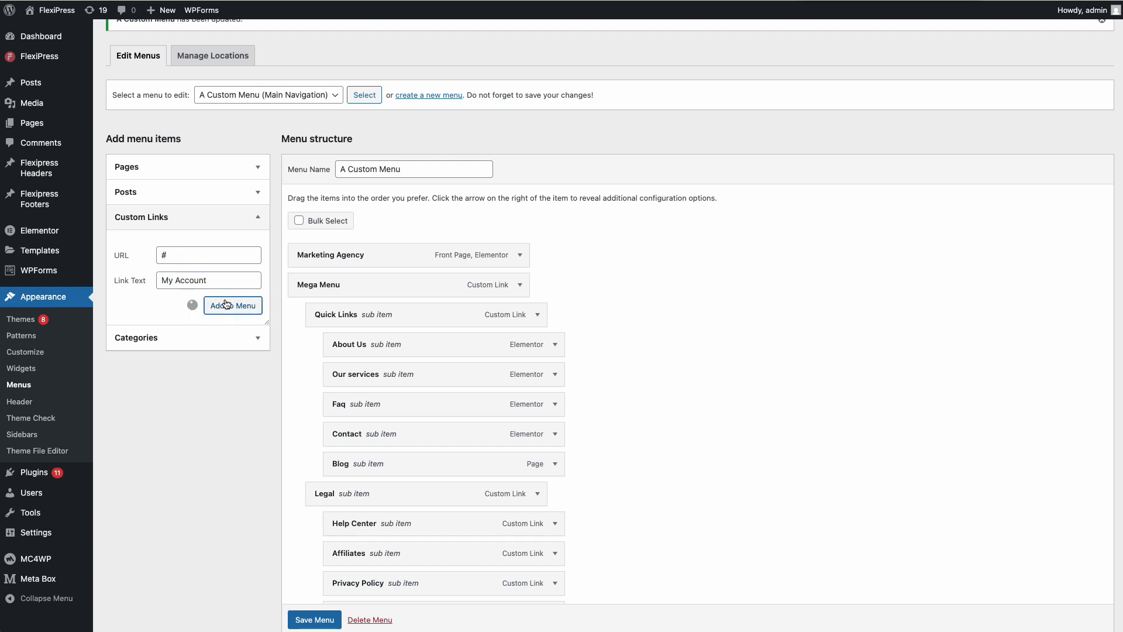
Add a custom link Edit profile with URL # to the menu.
{"action": "type", "text": "#"}
{"action": "key", "text": "Tab"}
{"action": "type", "text": "Ed"}
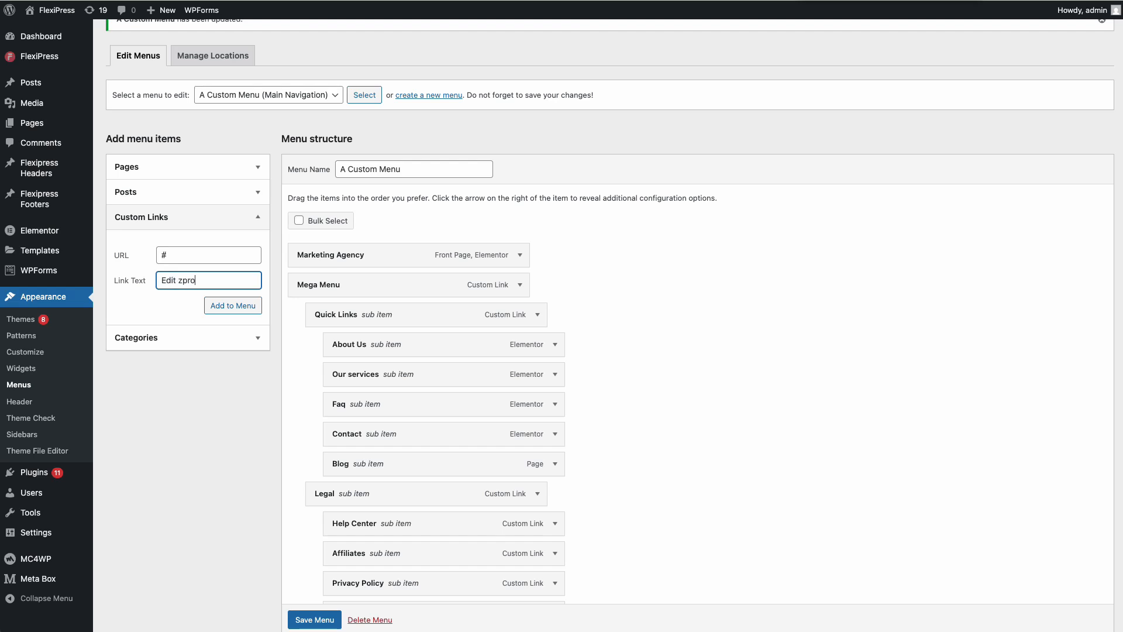
{"action": "left_click", "coordinate": [237, 306]}
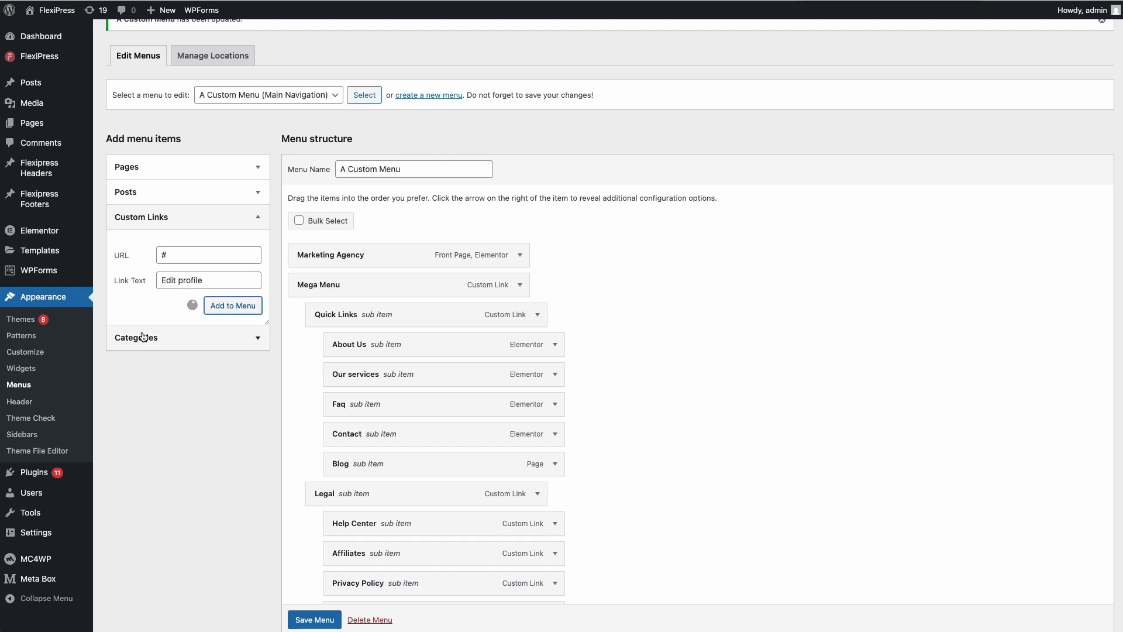
Add a custom link Manage KYC with URL # to the menu.
{"action": "left_click", "coordinate": [185, 258]}
{"action": "type", "text": "#"}
{"action": "left_click", "coordinate": [176, 280]}
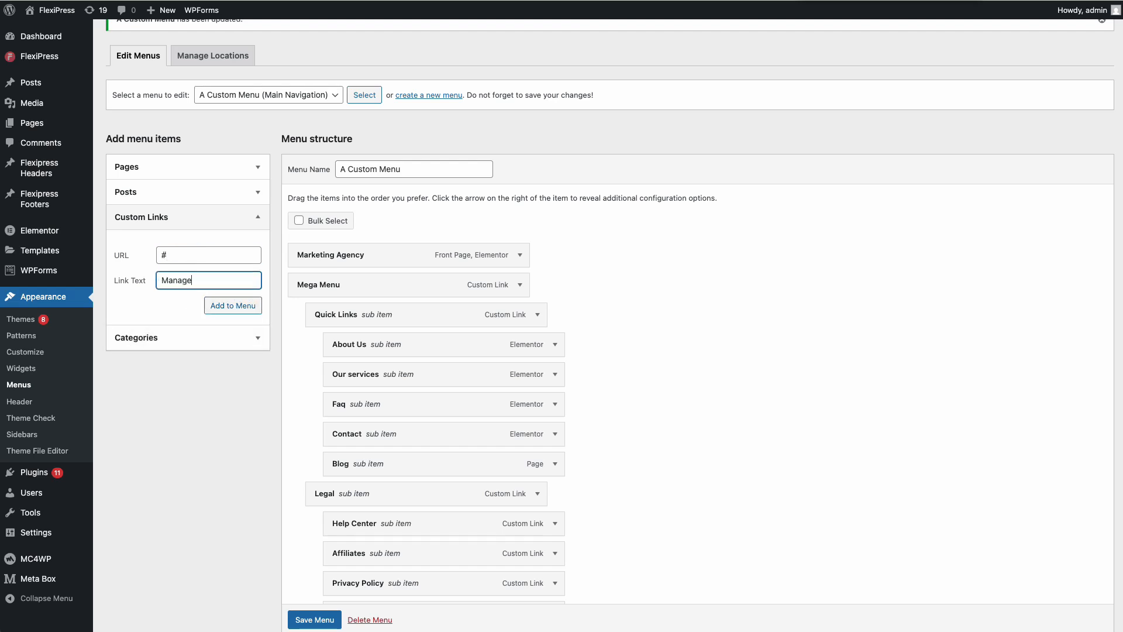
{"action": "type", "text": "Manage KYC"}
{"action": "left_click", "coordinate": [231, 304]}
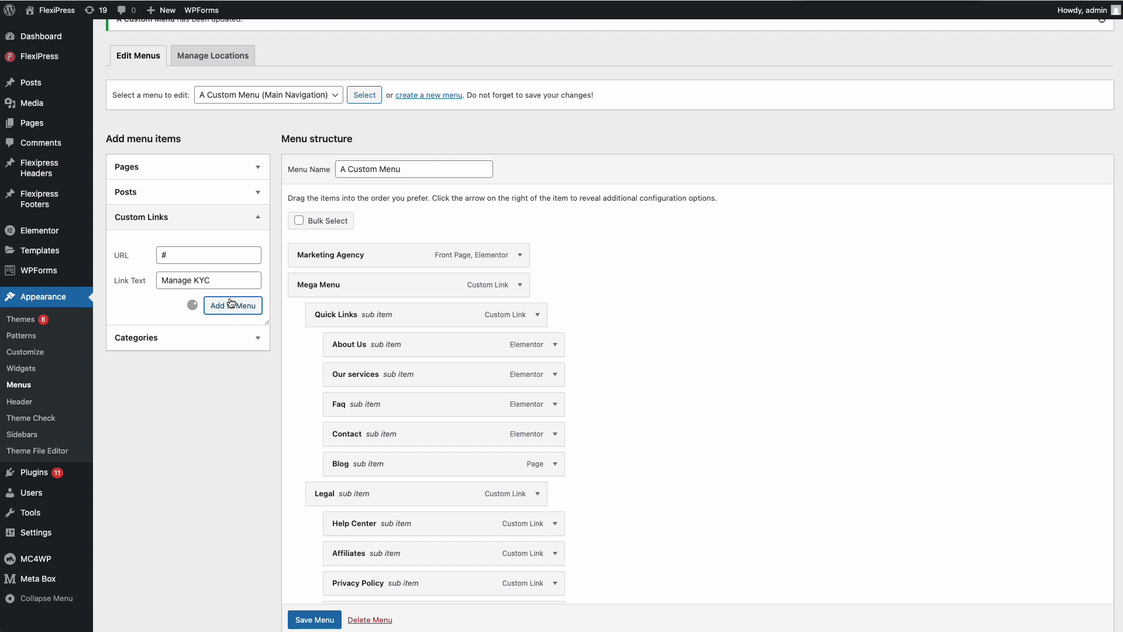
Add a custom link Manage Social Links with URL # to the menu.
{"action": "left_click", "coordinate": [193, 256]}
{"action": "type", "text": "#"}
{"action": "left_click", "coordinate": [190, 277]}
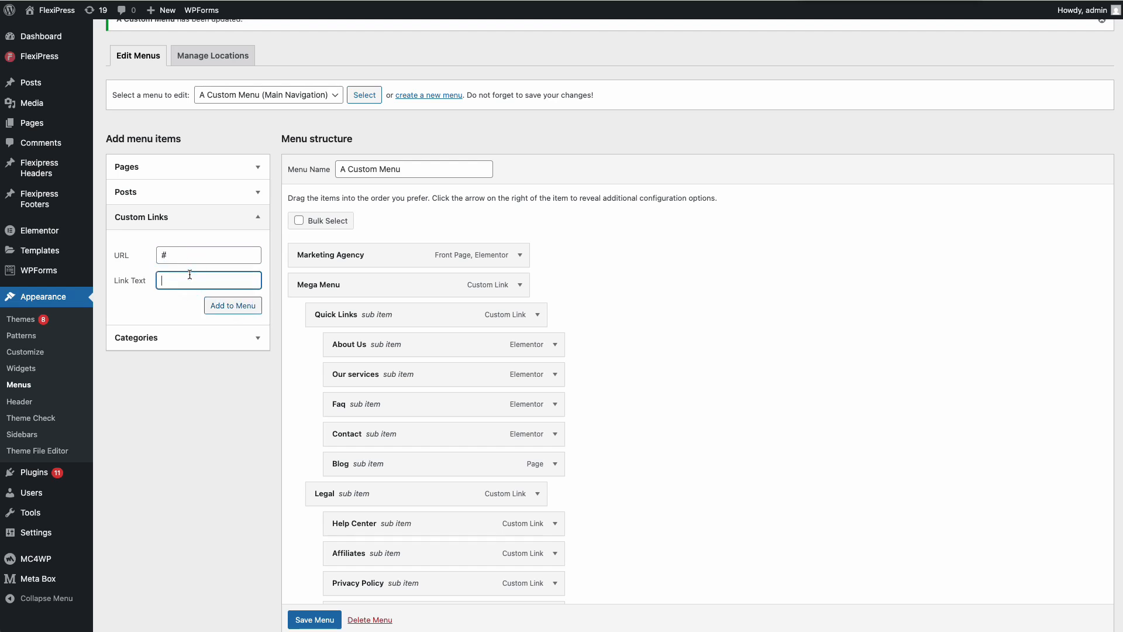
{"action": "type", "text": "Manage Social Links"}
{"action": "left_click", "coordinate": [233, 305]}
Nest Account under Mega Menu with My Account, Edit profile, Manage KYC and Manage Social Links as its sub items, and save the menu.
{"action": "scroll", "coordinate": [592, 404], "scroll_direction": "down", "scroll_amount": 8}
{"action": "scroll", "coordinate": [592, 404], "scroll_direction": "down", "scroll_amount": 2}
{"action": "scroll", "coordinate": [585, 468], "scroll_direction": "up", "scroll_amount": 4}
{"action": "left_click_drag", "start_coordinate": [301, 539], "coordinate": [335, 232]}
{"action": "left_click_drag", "start_coordinate": [318, 576], "coordinate": [354, 258]}
{"action": "left_click_drag", "start_coordinate": [299, 595], "coordinate": [335, 273]}
{"action": "scroll", "coordinate": [300, 579], "scroll_direction": "down", "scroll_amount": 2}
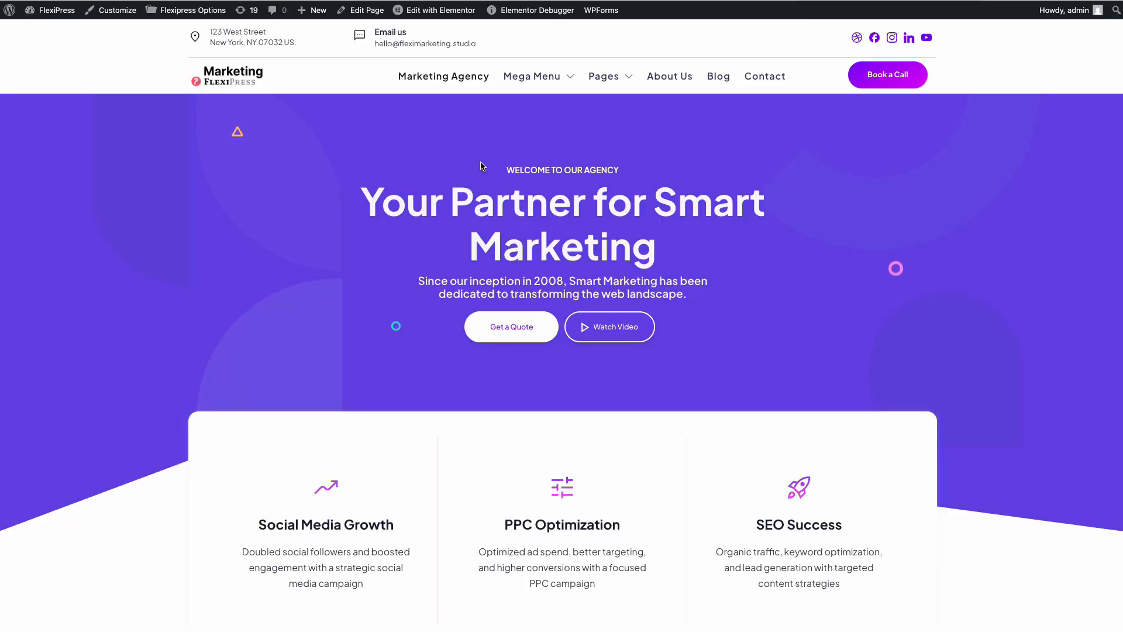
Check the Mega Menu on the reloaded desktop site and browse its Legal and Account submenus in the mobile menu.
{"action": "key", "text": "super+r"}
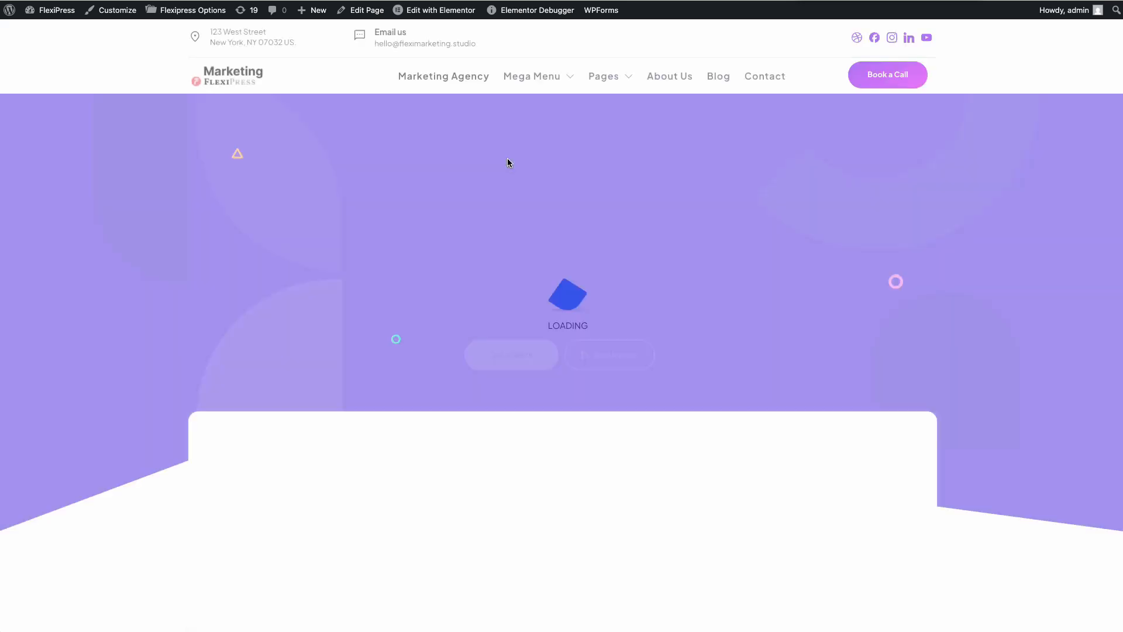
{"action": "mouse_move", "coordinate": [531, 79]}
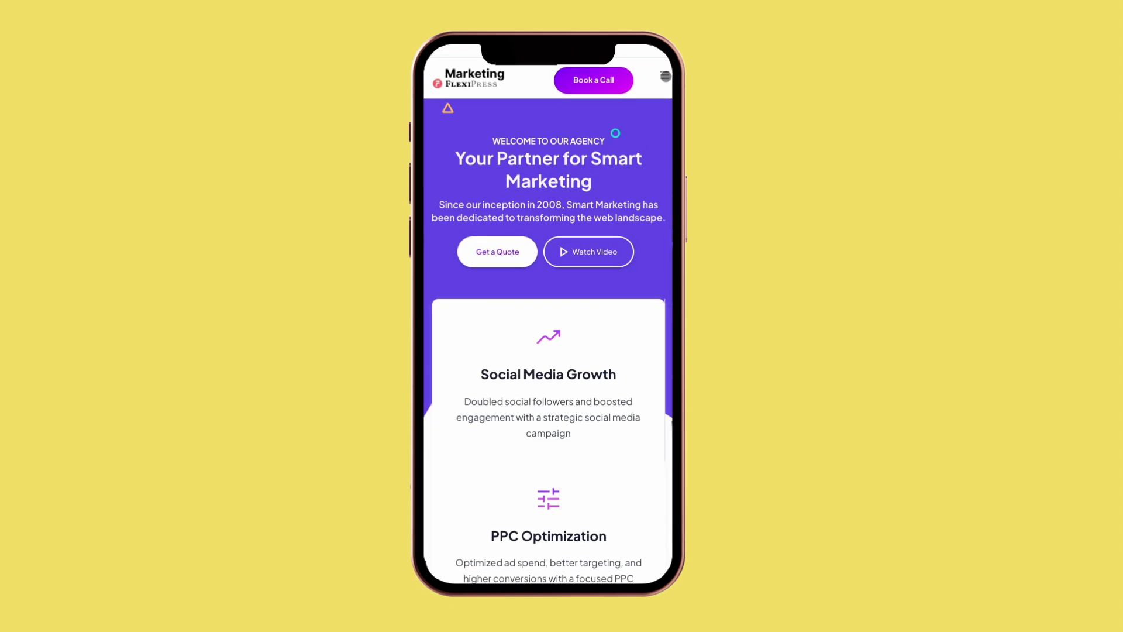
{"action": "left_click", "coordinate": [665, 76]}
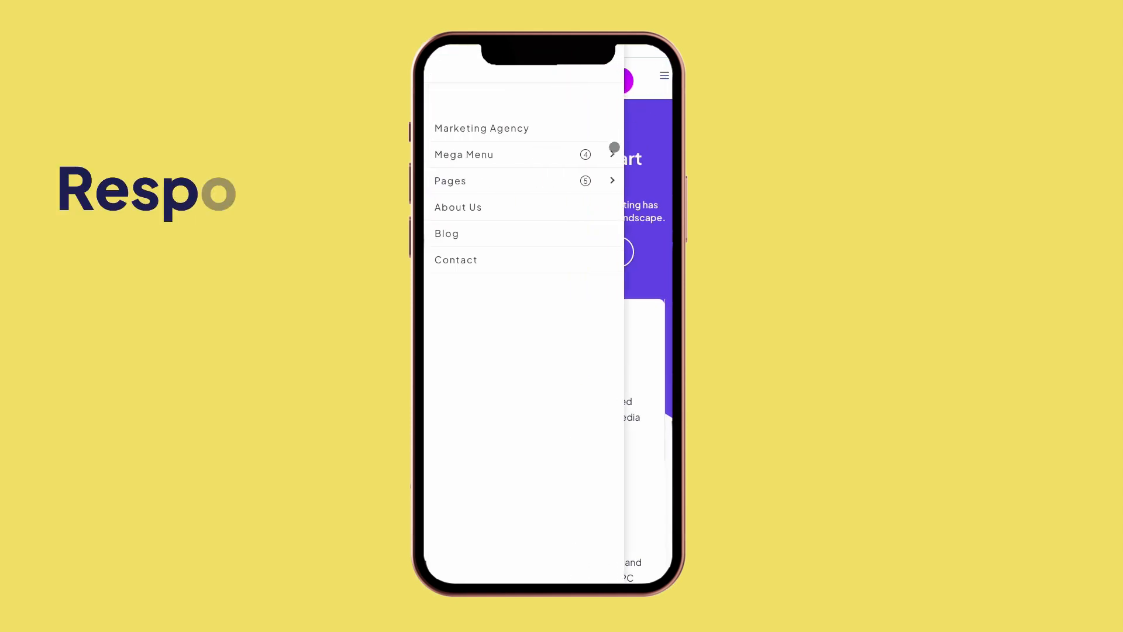
{"action": "left_click", "coordinate": [613, 154]}
{"action": "left_click", "coordinate": [613, 154]}
{"action": "left_click", "coordinate": [438, 64]}
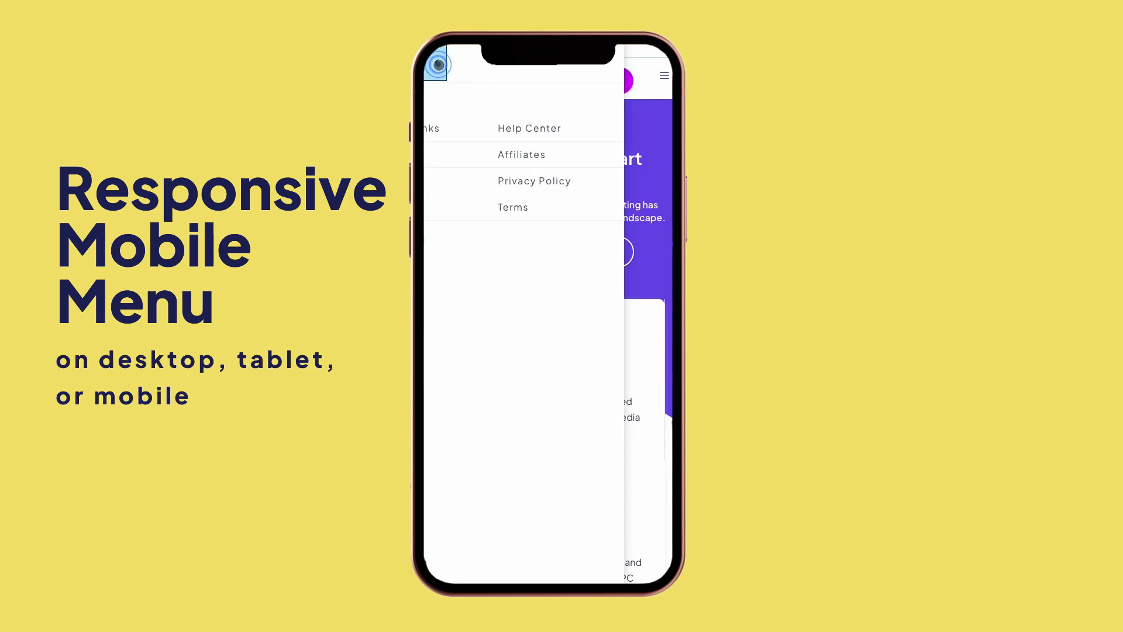
{"action": "left_click", "coordinate": [610, 186]}
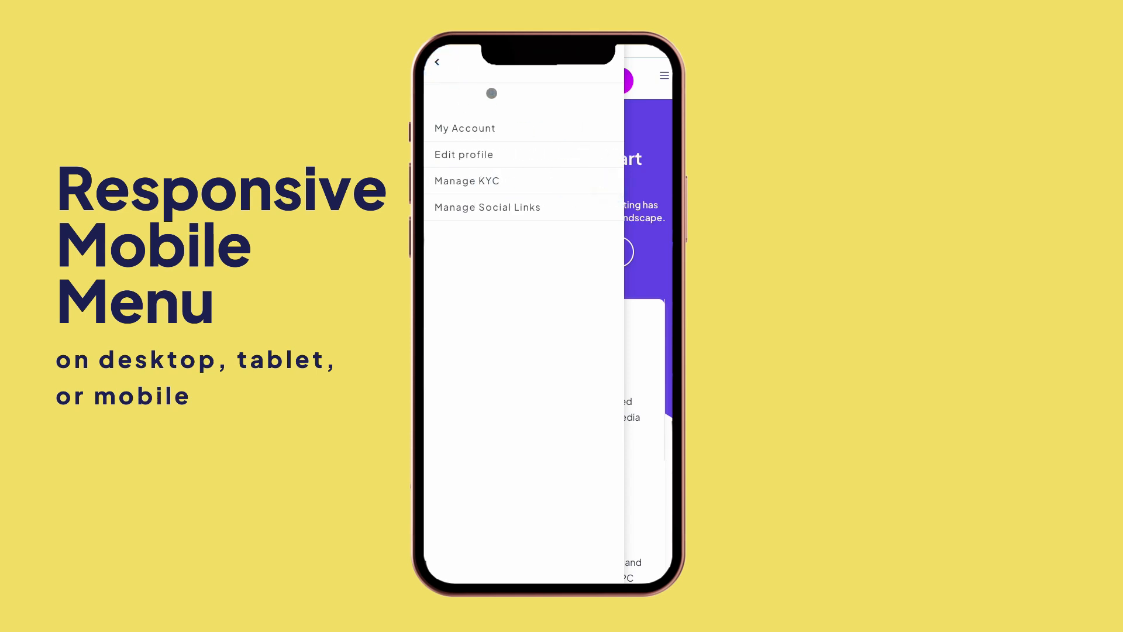
Go back out of the Account submenu on the mobile site, look through the Pages submenu, and close the mobile menu.
{"action": "left_click", "coordinate": [437, 64]}
{"action": "left_click", "coordinate": [437, 63]}
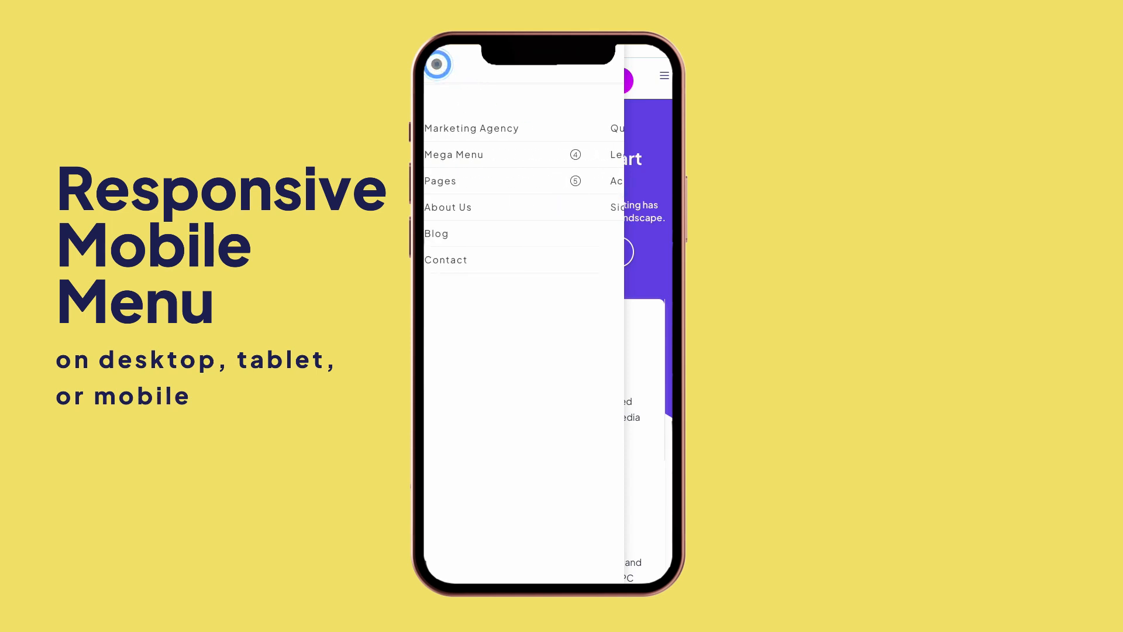
{"action": "left_click", "coordinate": [614, 182]}
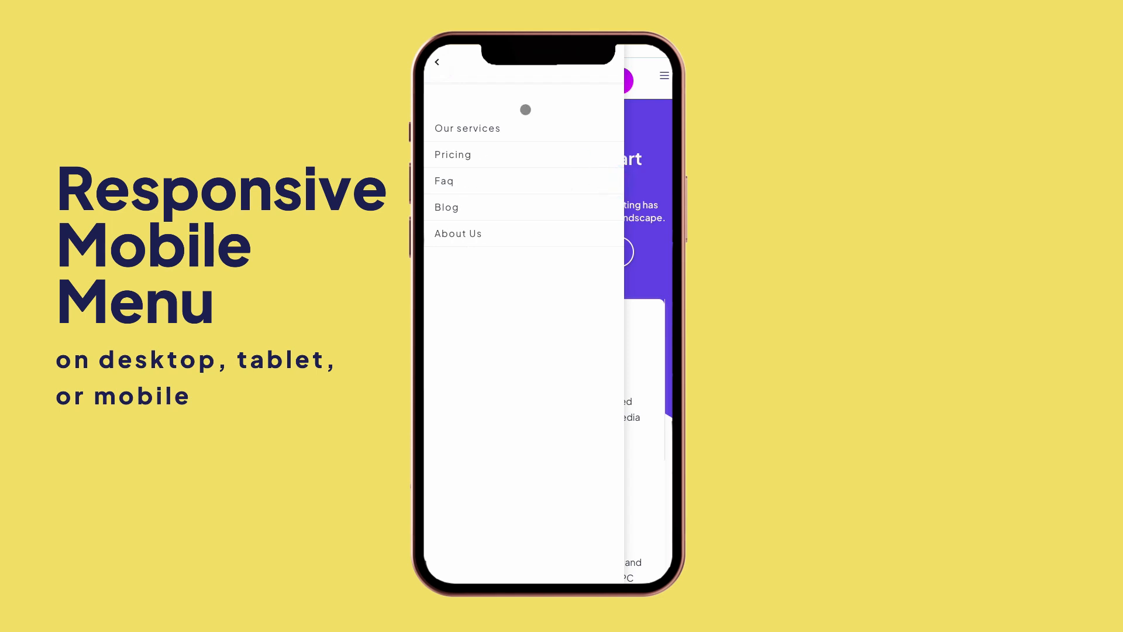
{"action": "left_click", "coordinate": [434, 61]}
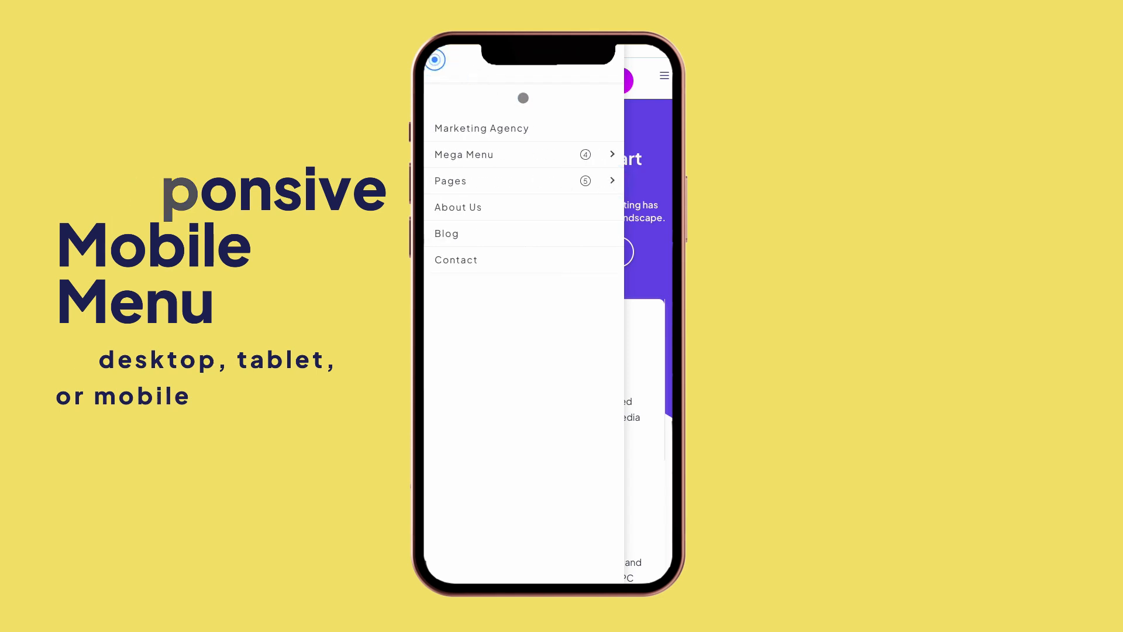
{"action": "left_click", "coordinate": [641, 134]}
{"action": "left_click", "coordinate": [665, 75]}
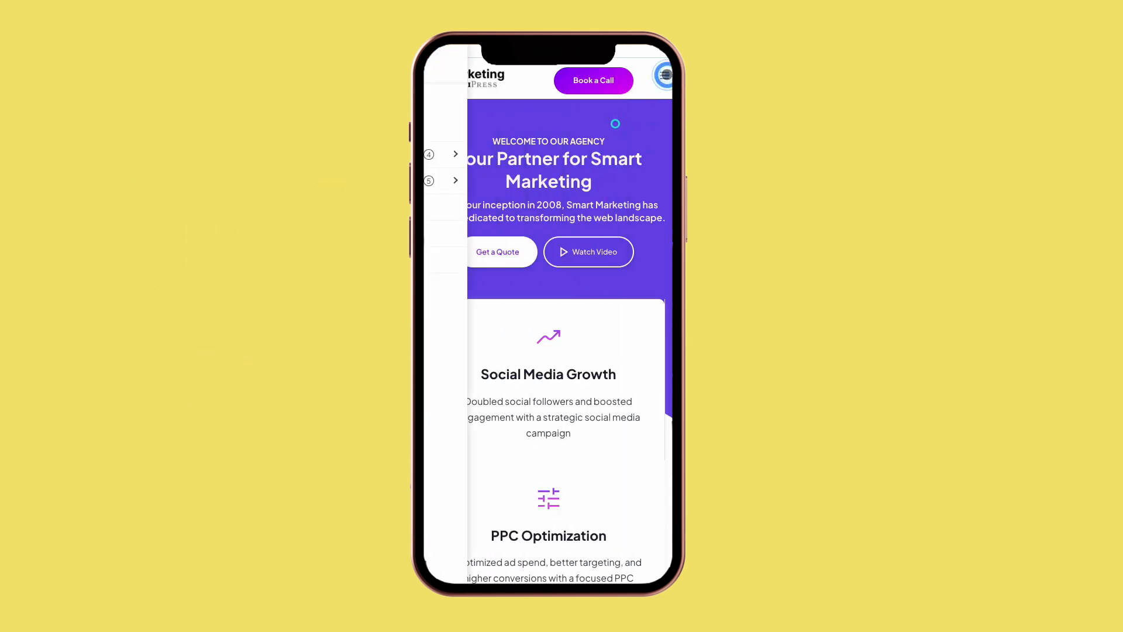
{"action": "left_click", "coordinate": [665, 75]}
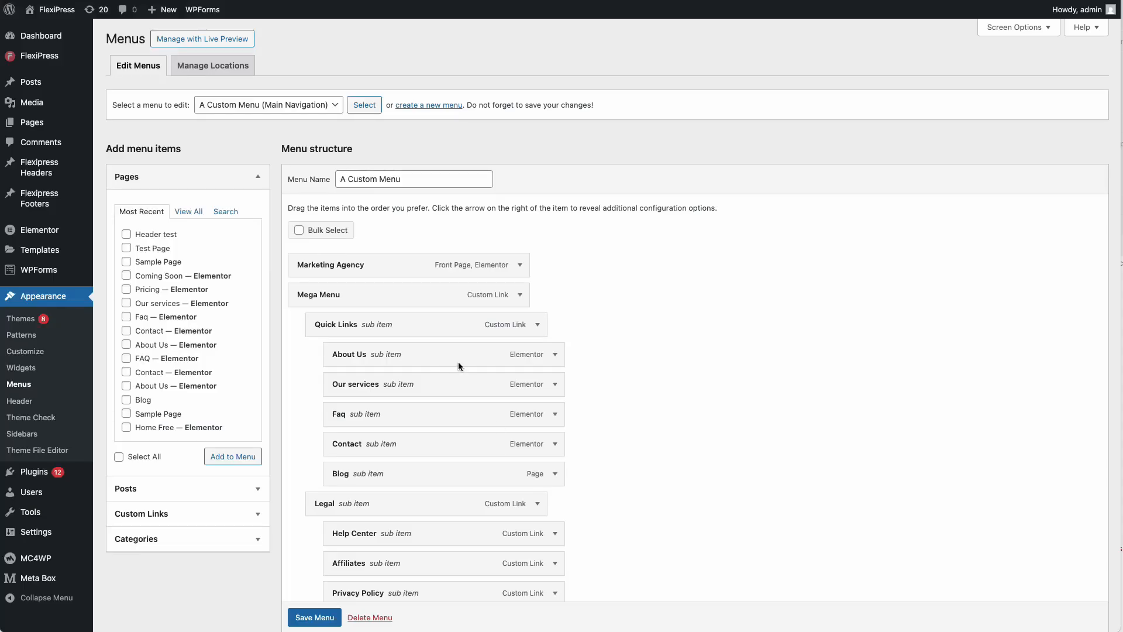
Assign A Custom Menu to the Mobile Navigation display location and save the menu.
{"action": "scroll", "coordinate": [338, 303], "scroll_direction": "down", "scroll_amount": 2}
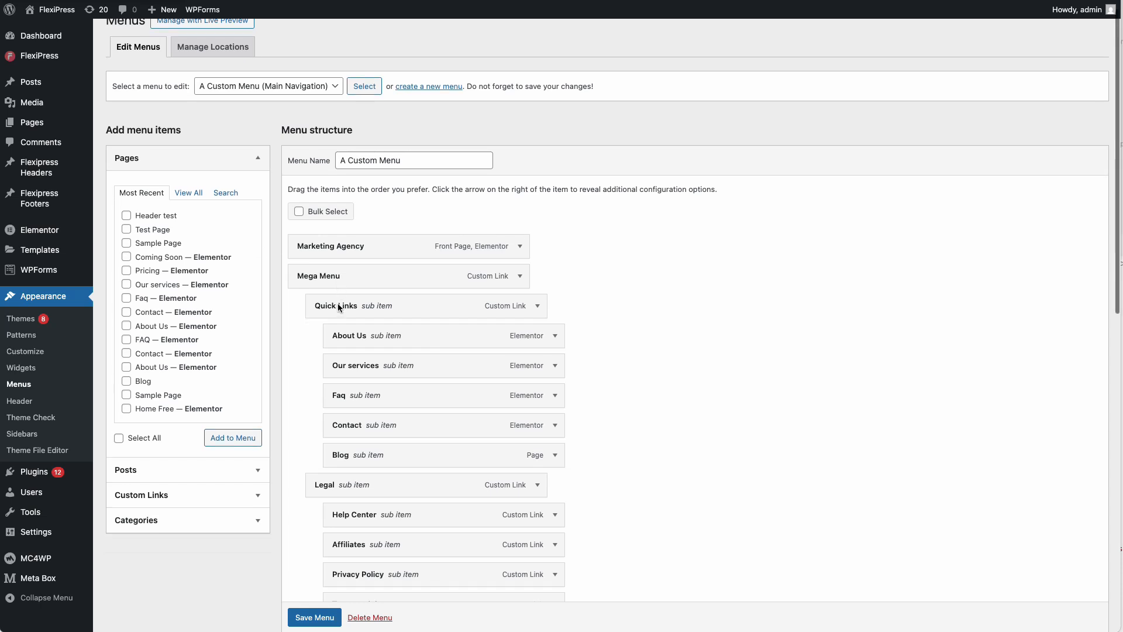
{"action": "scroll", "coordinate": [338, 303], "scroll_direction": "down", "scroll_amount": 10}
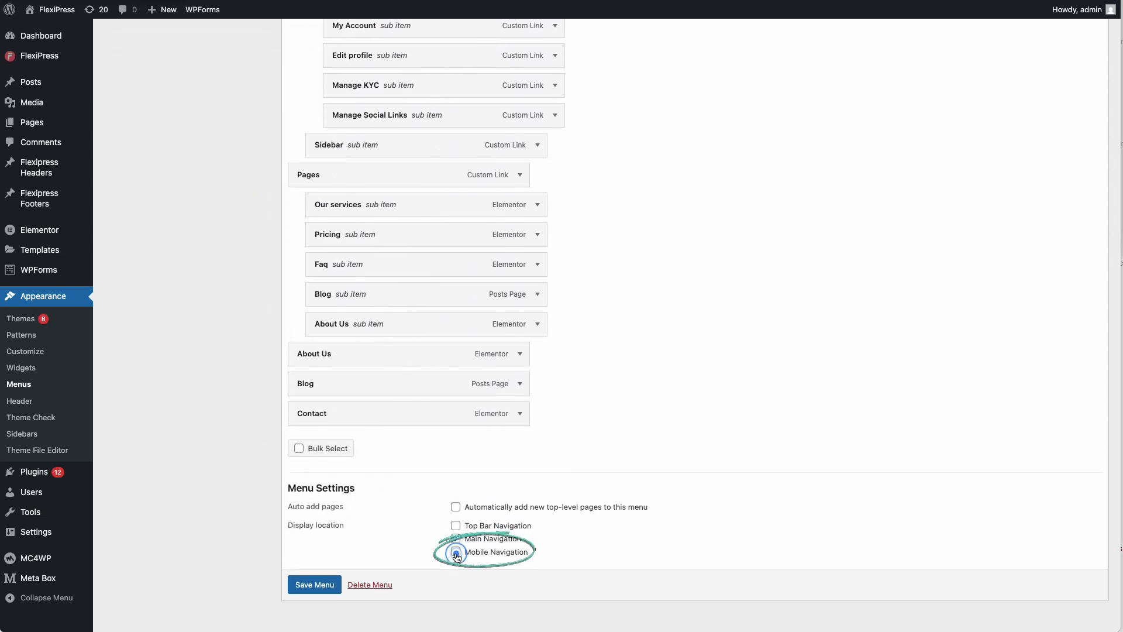
{"action": "left_click", "coordinate": [455, 552]}
{"action": "left_click", "coordinate": [319, 586]}
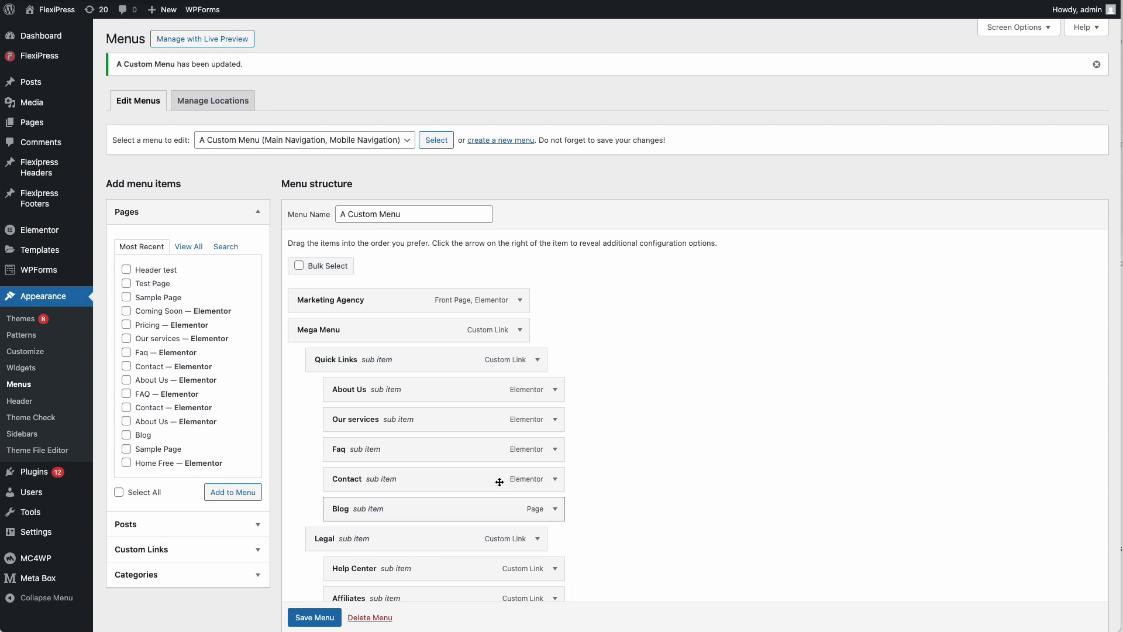
{"action": "scroll", "coordinate": [501, 476], "scroll_direction": "down", "scroll_amount": 1}
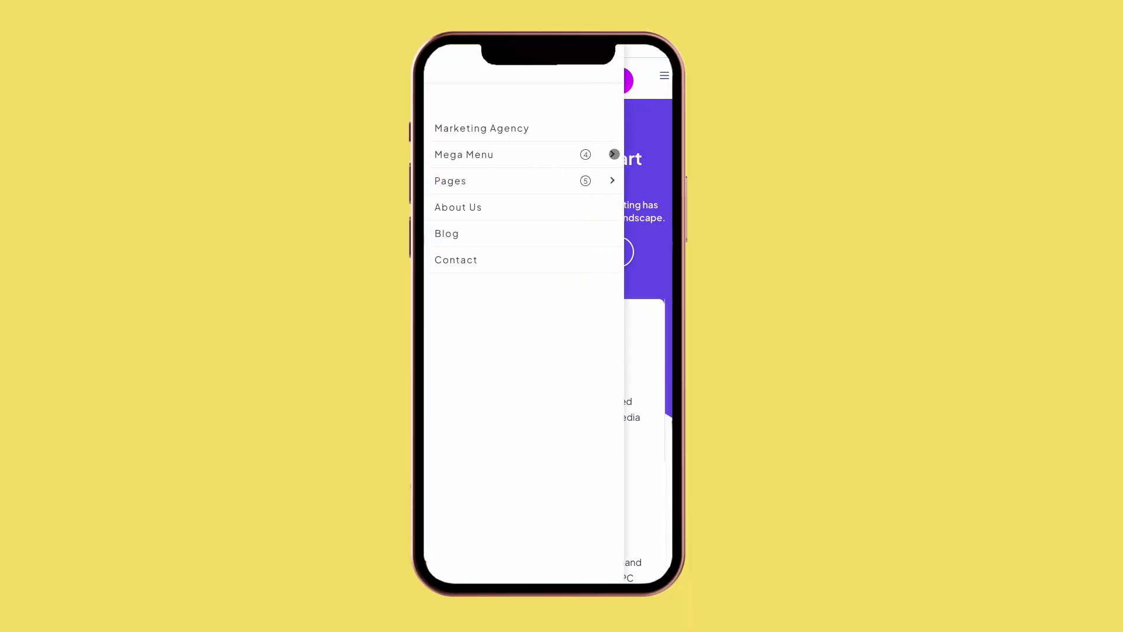
Check the Mega Menu, Account and Pages submenus in the mobile menu of the site, and close the menu.
{"action": "left_click", "coordinate": [613, 154]}
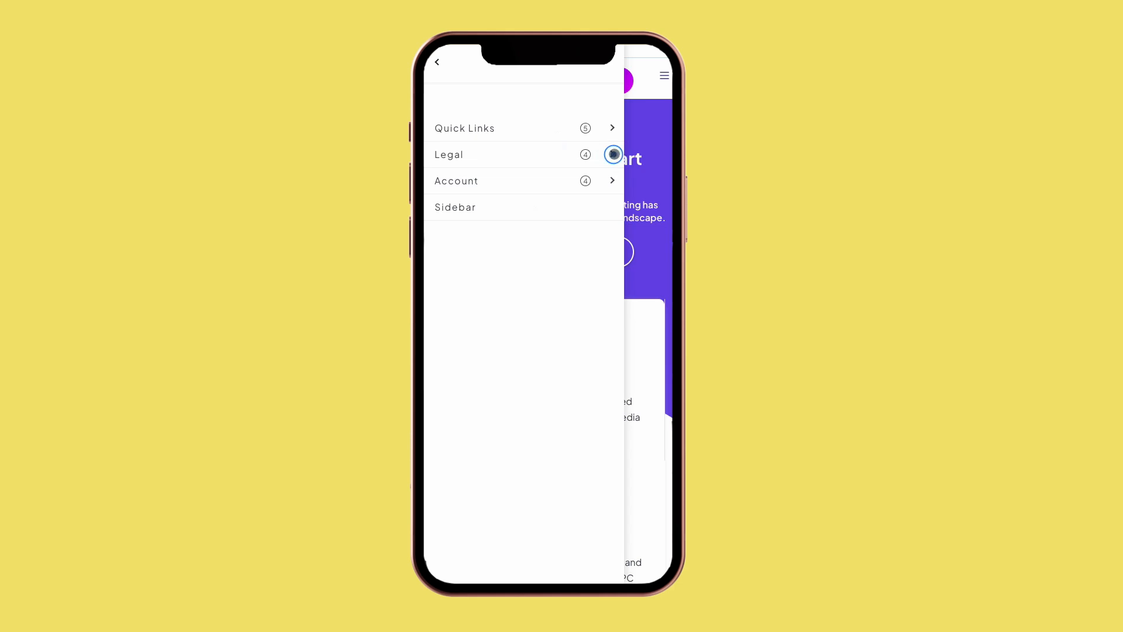
{"action": "left_click", "coordinate": [438, 64]}
{"action": "left_click", "coordinate": [610, 182]}
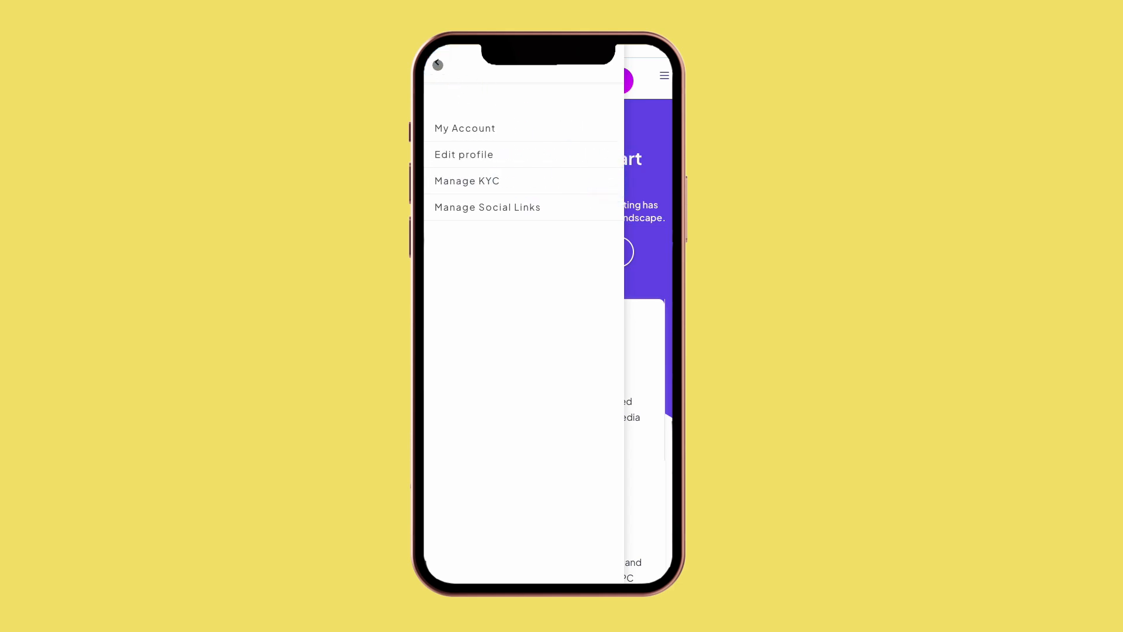
{"action": "left_click", "coordinate": [437, 64]}
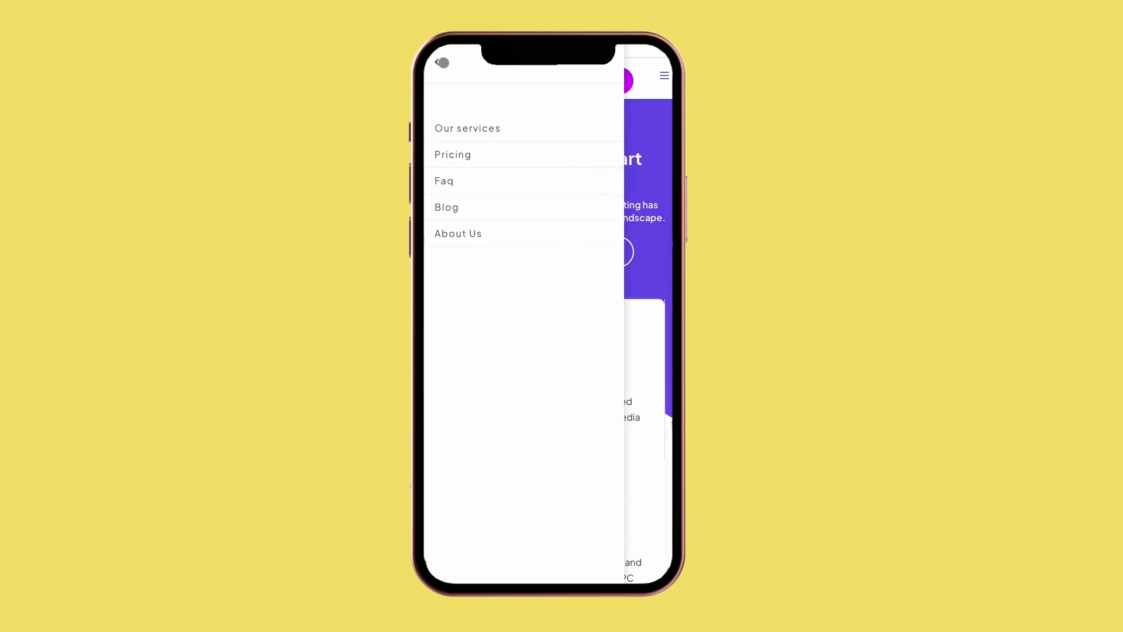
{"action": "left_click", "coordinate": [435, 60]}
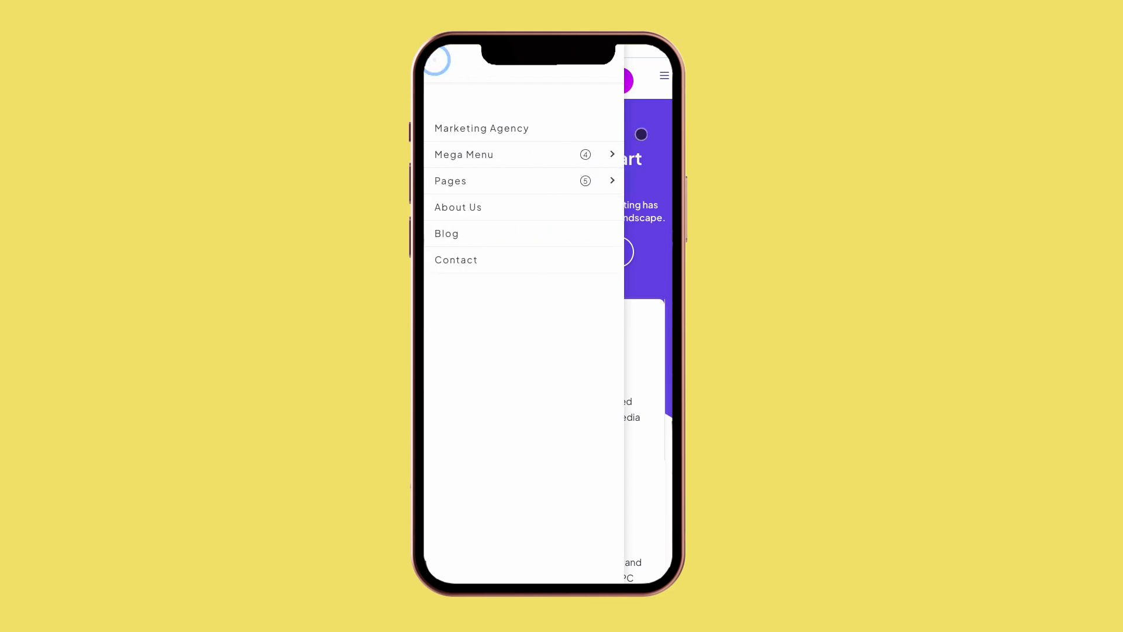
{"action": "left_click", "coordinate": [641, 134]}
{"action": "left_click", "coordinate": [665, 75]}
{"action": "left_click", "coordinate": [665, 75]}
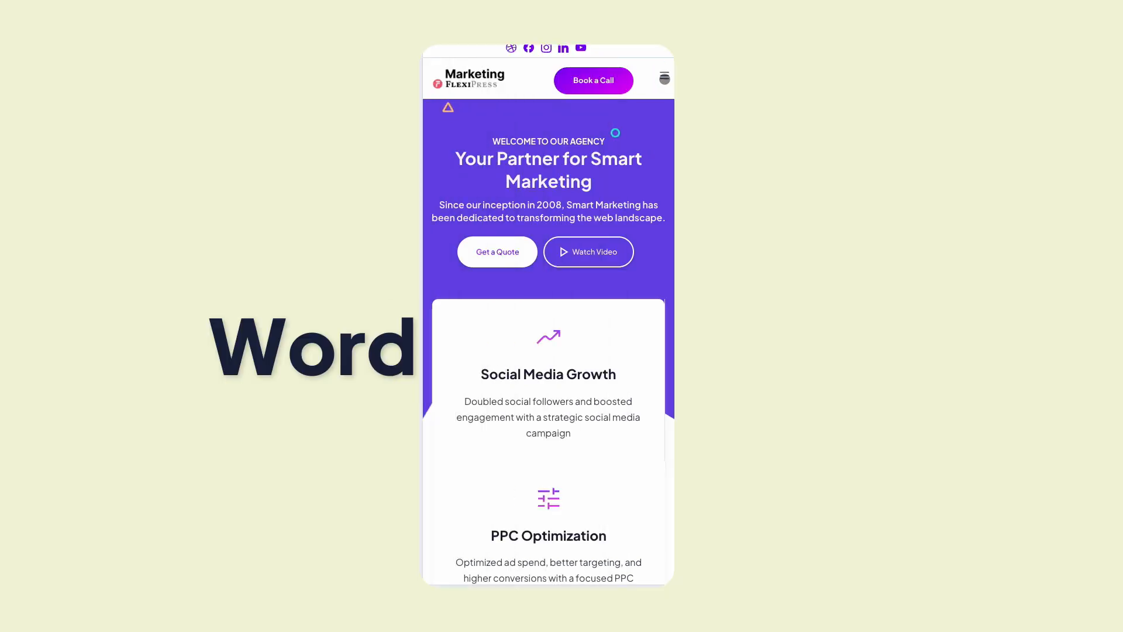